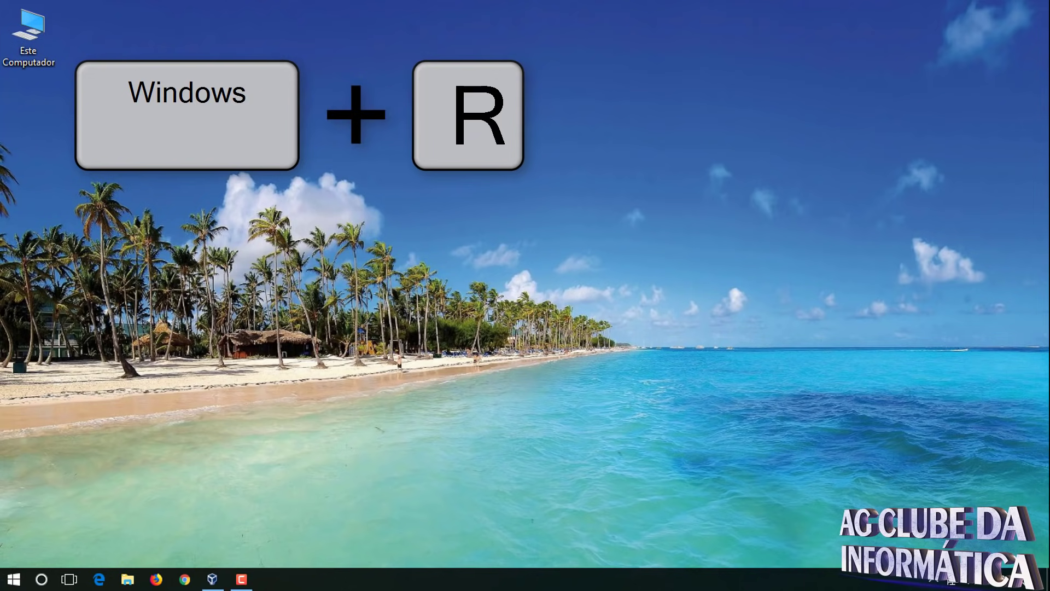
# Step: Launch Disk Cleanup by running the cleanmgr command from the Run dialog
pyautogui.press('super+r')
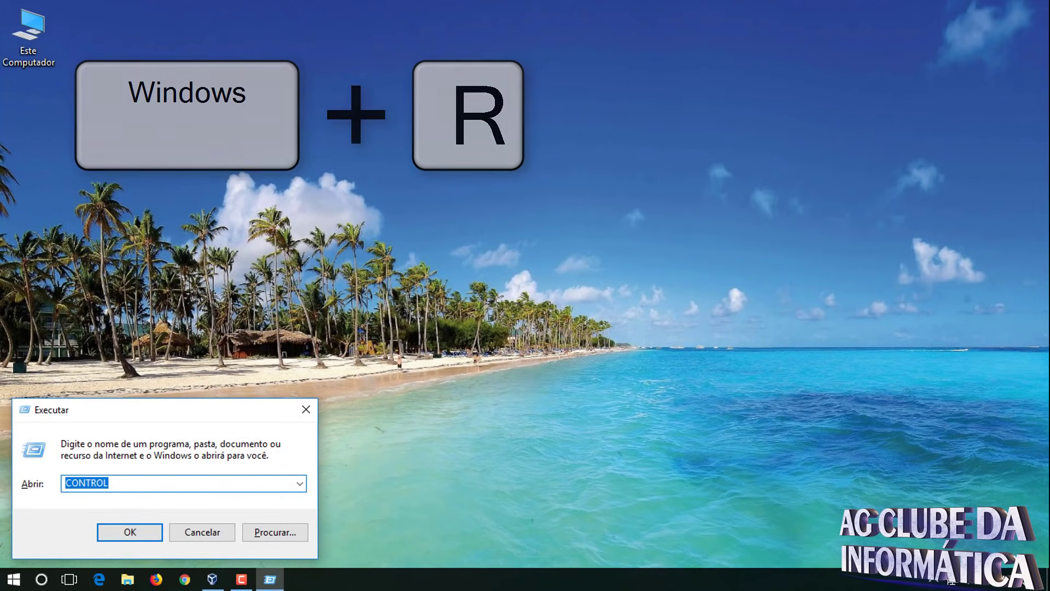
pyautogui.press('BackSpace')
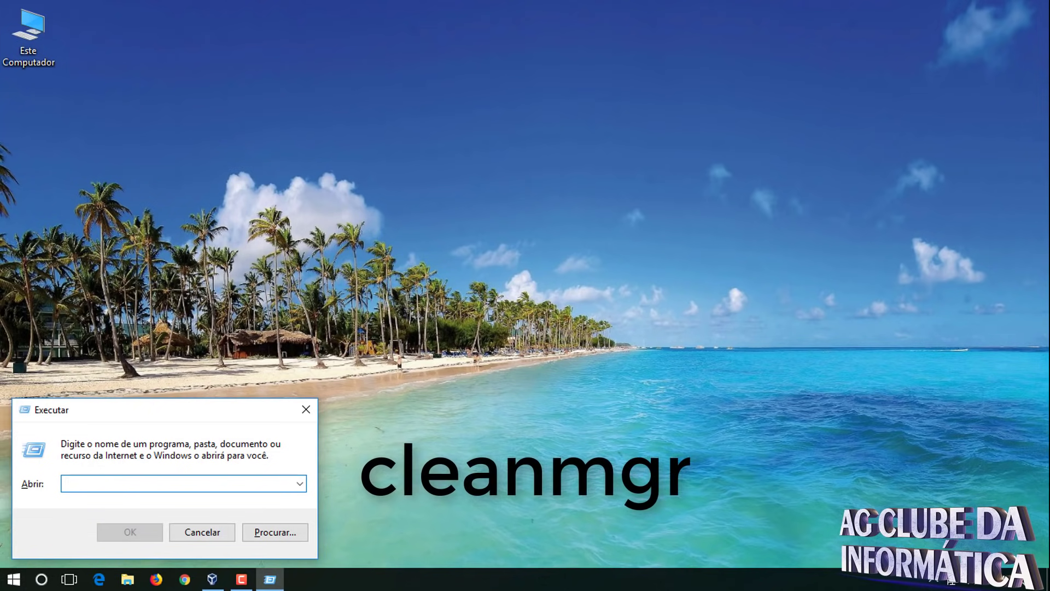
pyautogui.write('cle')
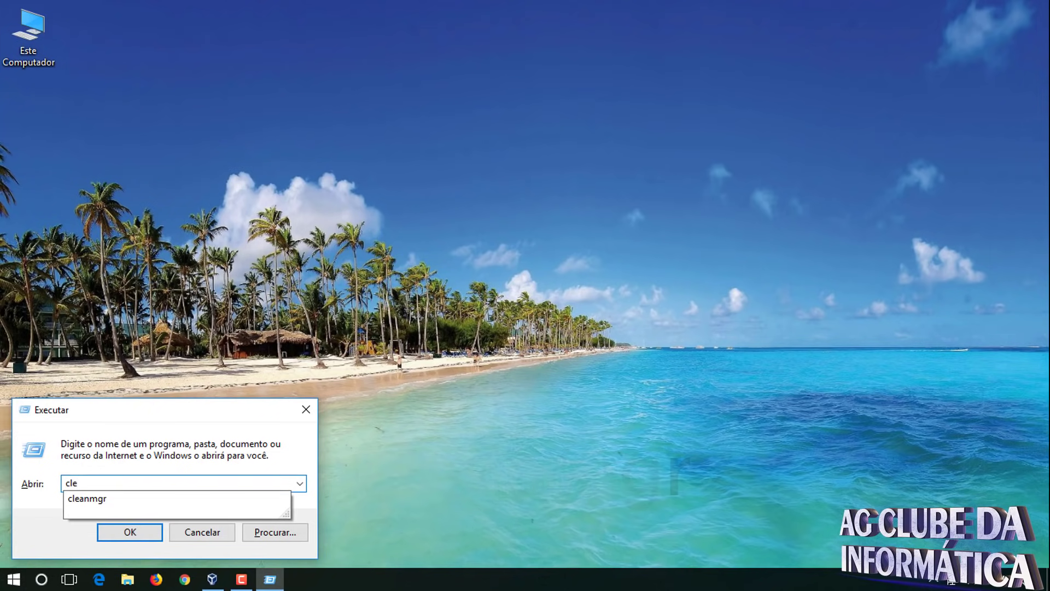
pyautogui.click(88, 499)
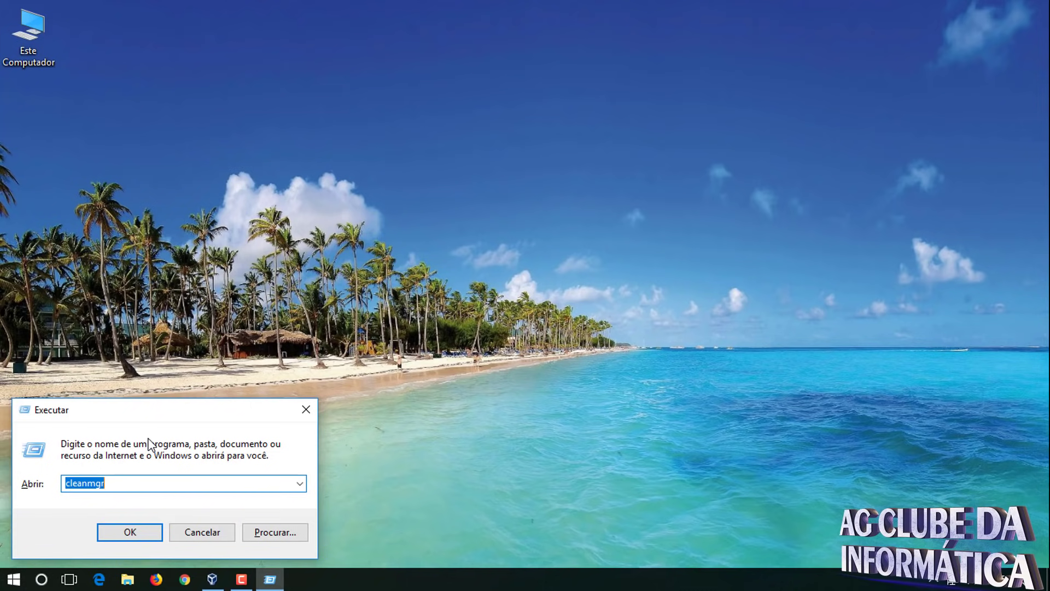
pyautogui.click(124, 533)
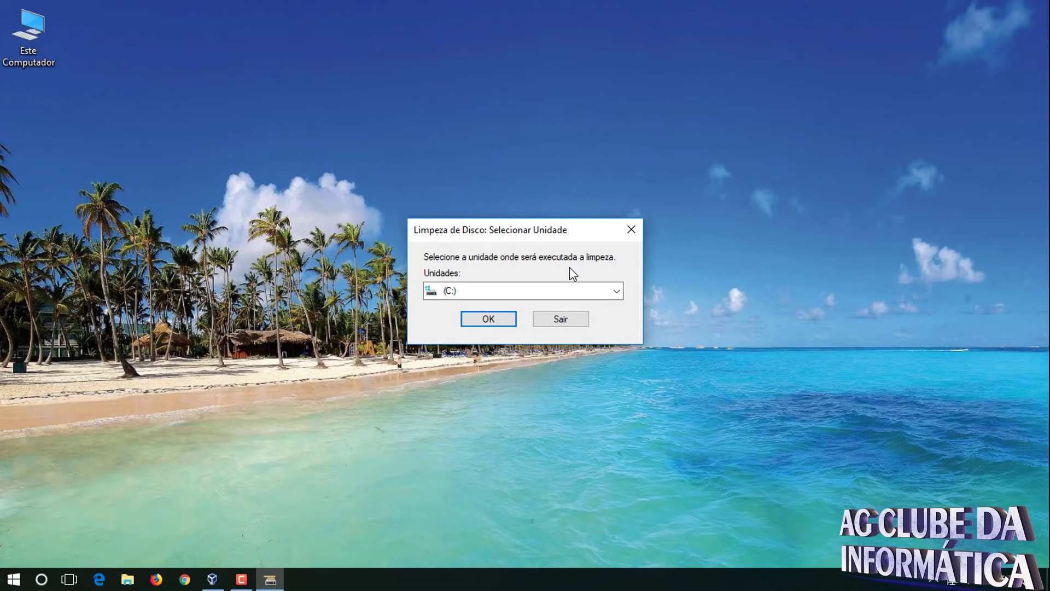
# Step: Choose drive (C:) for Disk Cleanup and rescan it with system files included
pyautogui.click(542, 287)
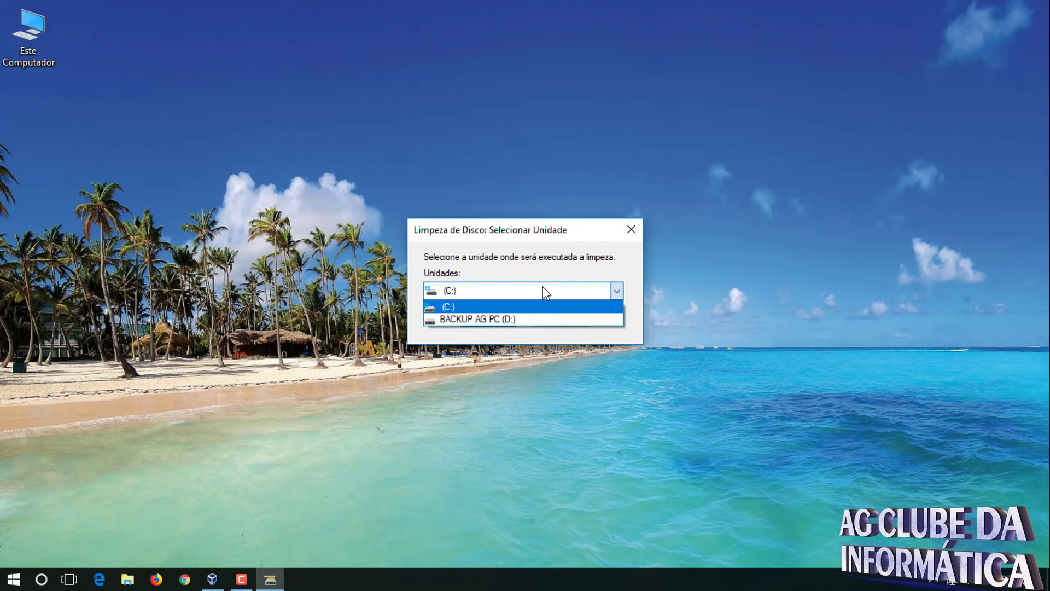
pyautogui.click(543, 286)
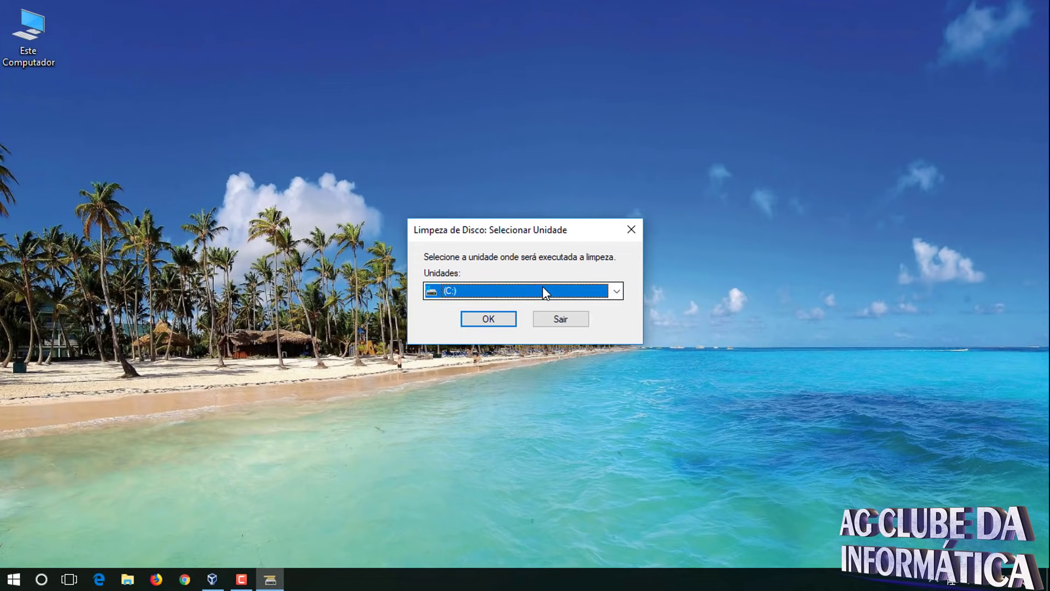
pyautogui.click(473, 321)
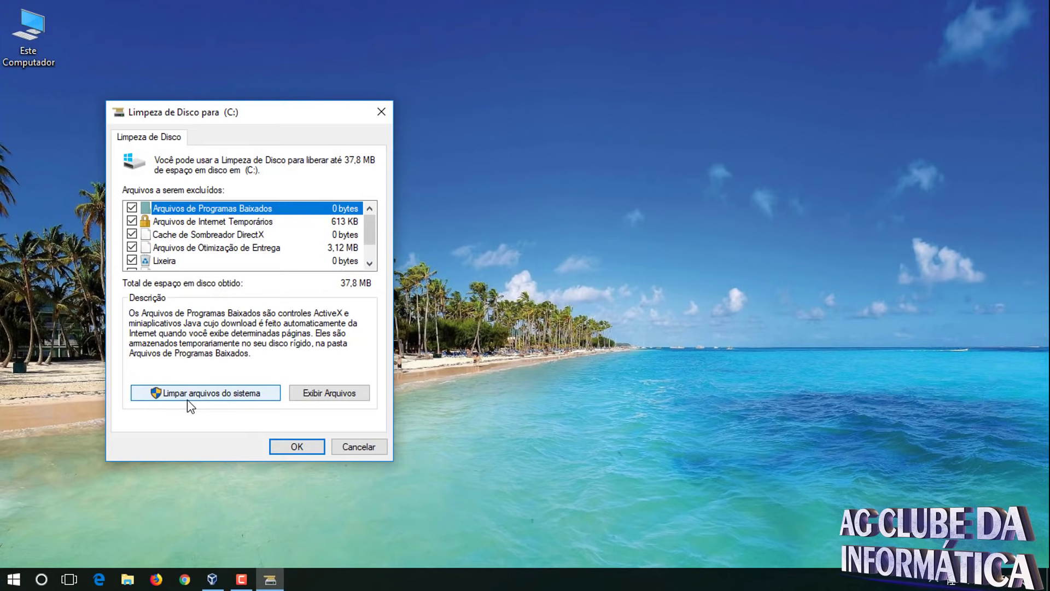
pyautogui.click(231, 393)
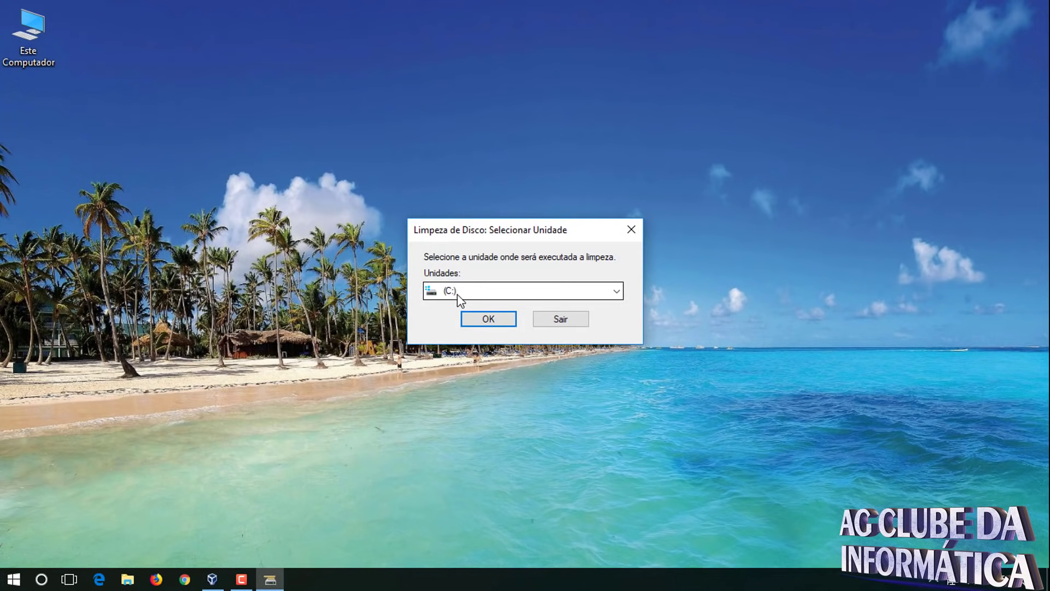
pyautogui.click(475, 320)
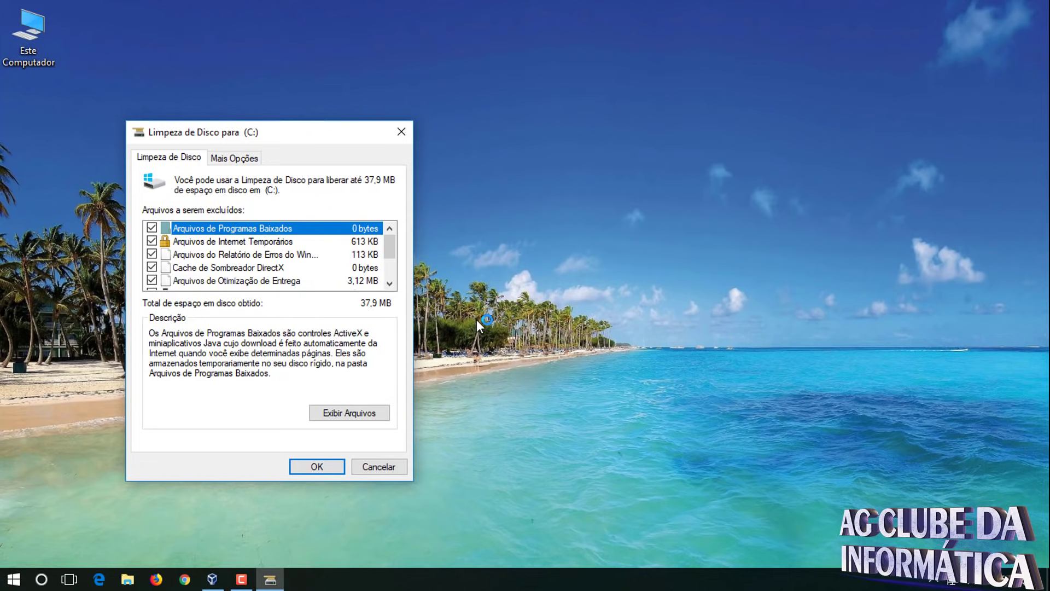
# Step: Delete all restore points except the most recent, and permanently delete the files checked for cleanup on (C:)
pyautogui.click(224, 159)
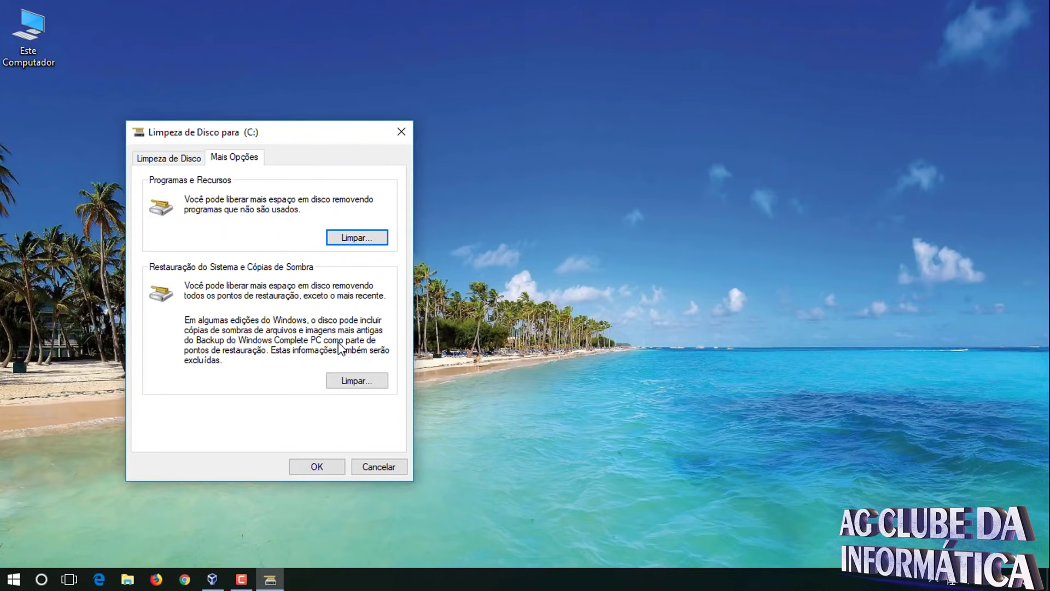
pyautogui.click(346, 387)
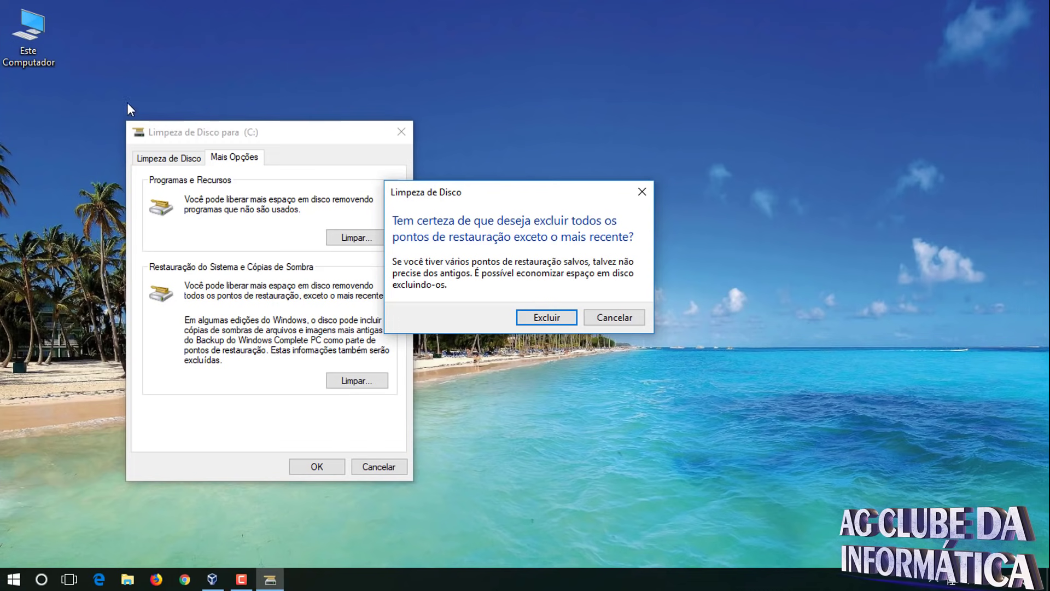
pyautogui.click(539, 320)
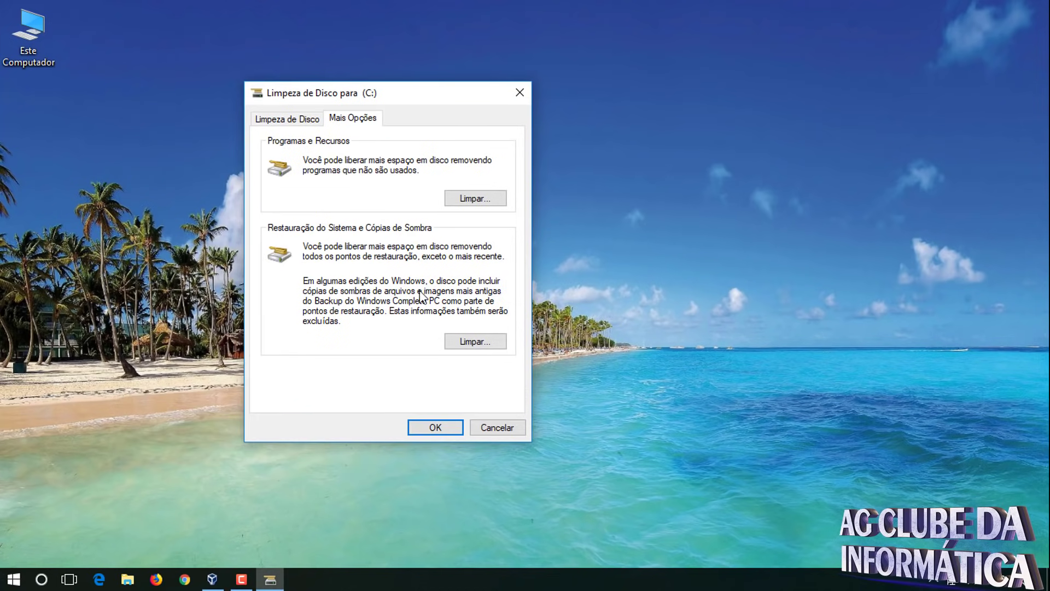
pyautogui.click(421, 429)
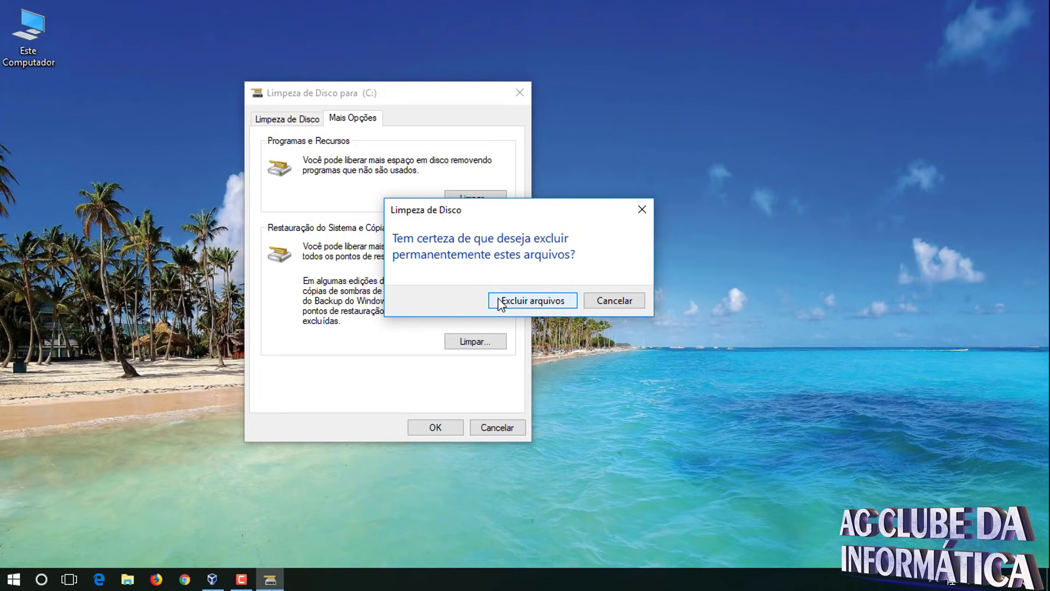
pyautogui.click(551, 302)
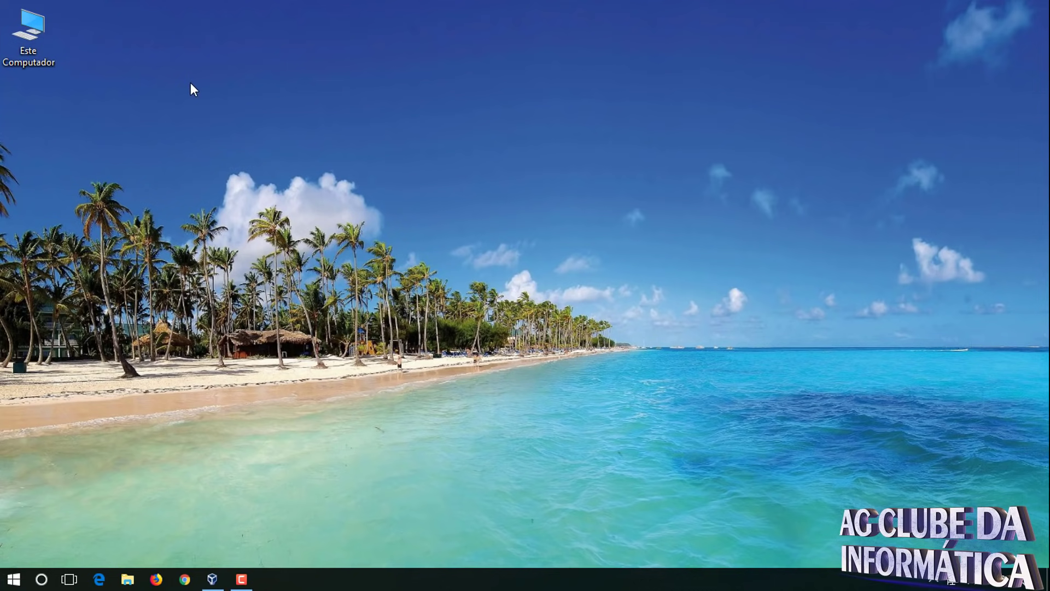
# Step: Open the properties of Disco Local (C:) from Este Computador
pyautogui.doubleClick(25, 37)
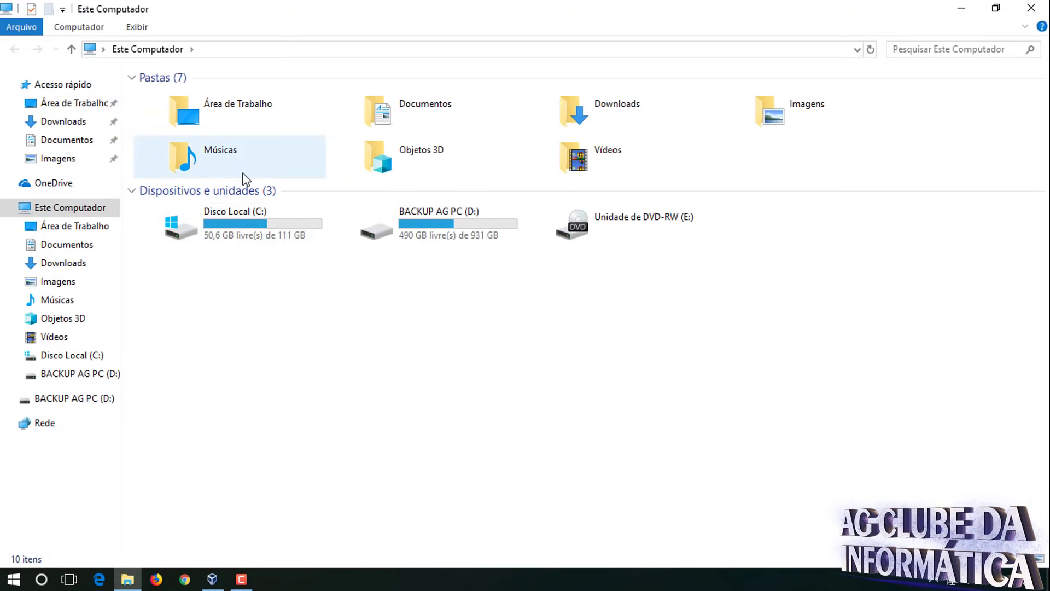
pyautogui.rightClick(242, 221)
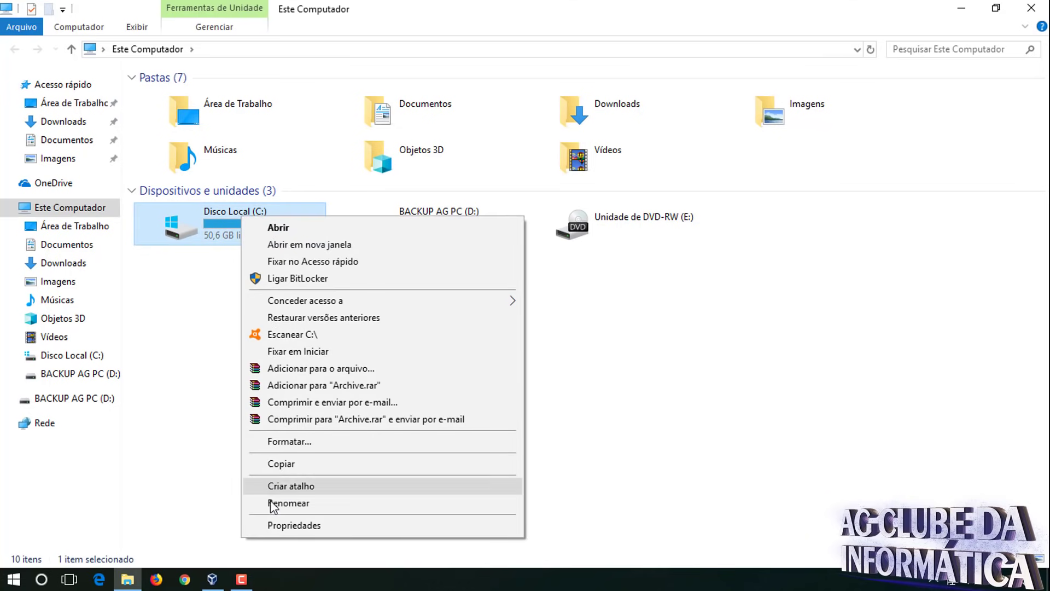
pyautogui.click(321, 526)
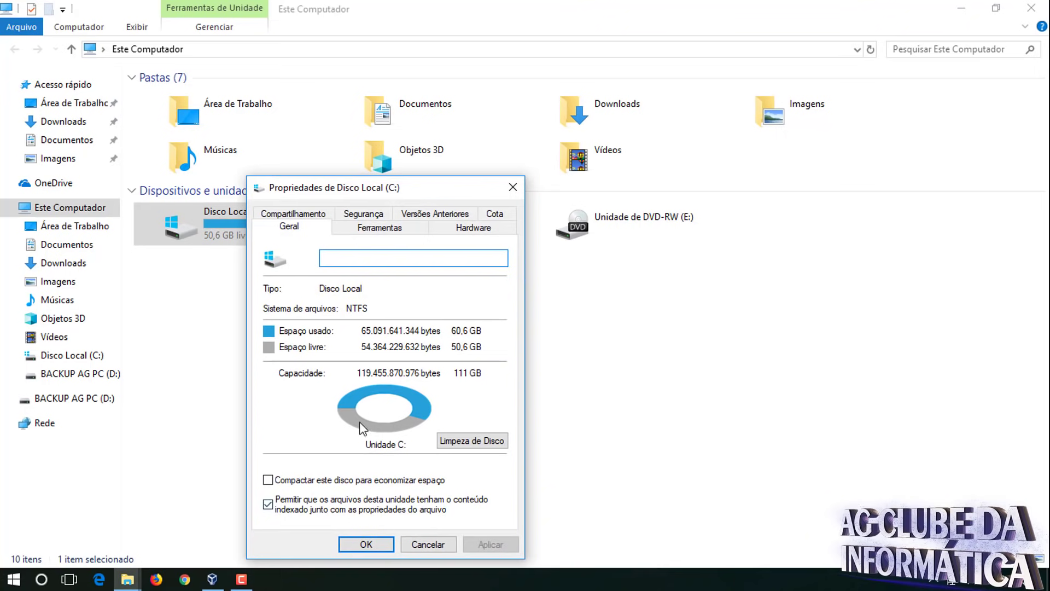
# Step: Run Disk Cleanup from the (C:) drive properties, review the file categories and permanently delete the checked files
pyautogui.click(462, 442)
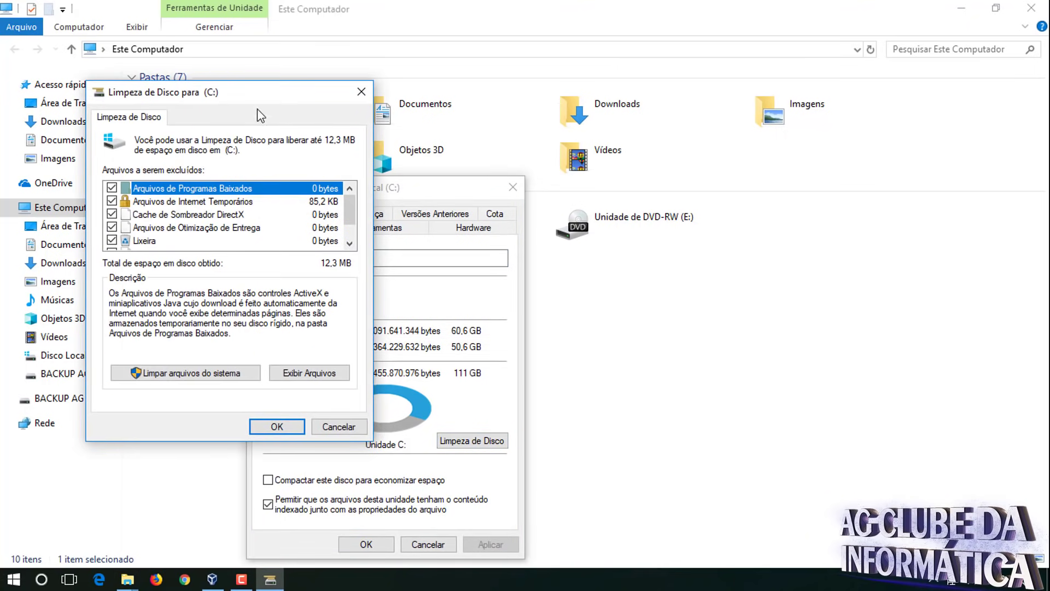
pyautogui.moveTo(171, 93); pyautogui.dragTo(250, 105)
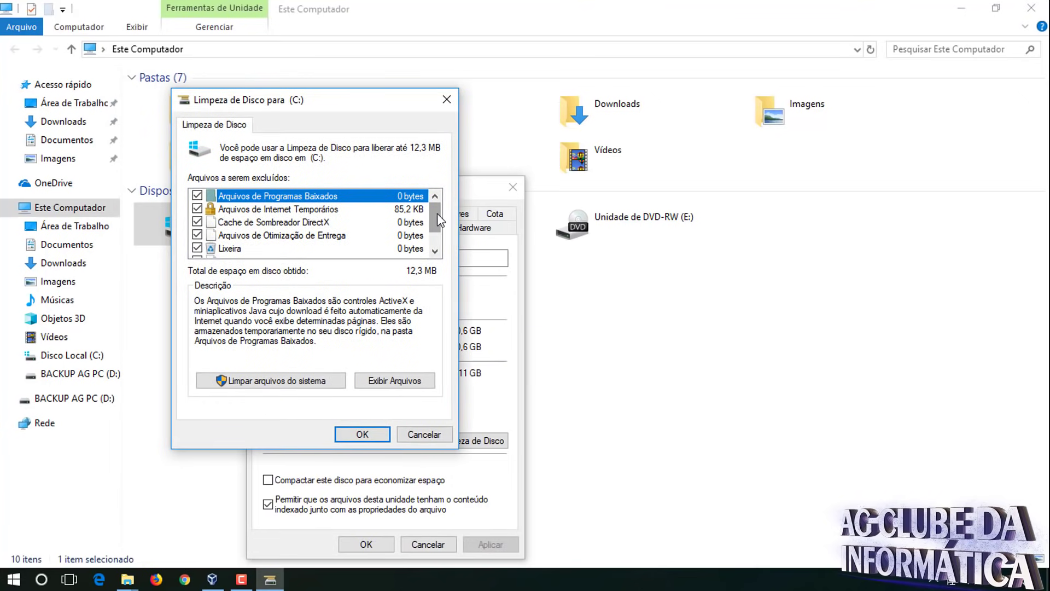
pyautogui.scroll(-1, 437, 219)
pyautogui.scroll(1, 436, 208)
pyautogui.scroll(-1, 436, 203)
pyautogui.scroll(1, 435, 203)
pyautogui.click(352, 434)
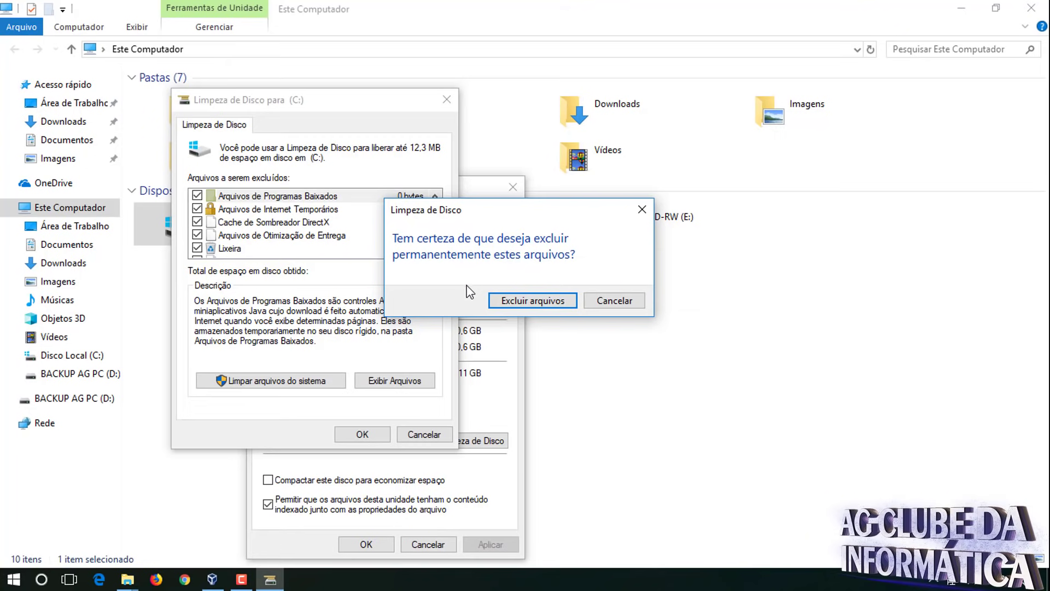
pyautogui.click(553, 301)
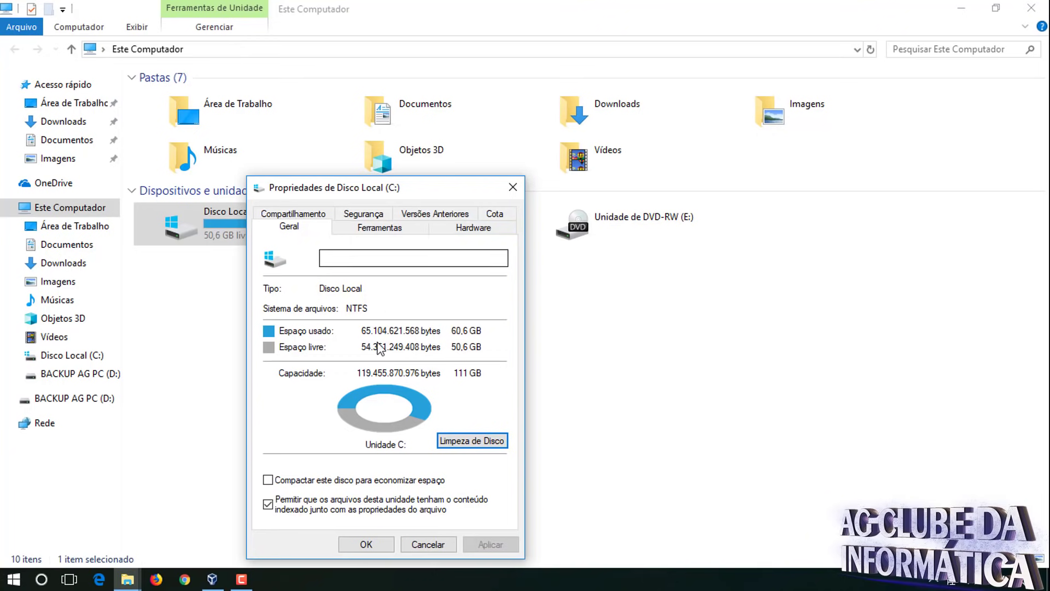
# Step: Run Disk Cleanup on (C:) again with system files included, permanently delete the checked files, and close the drive properties and Este Computador
pyautogui.click(481, 444)
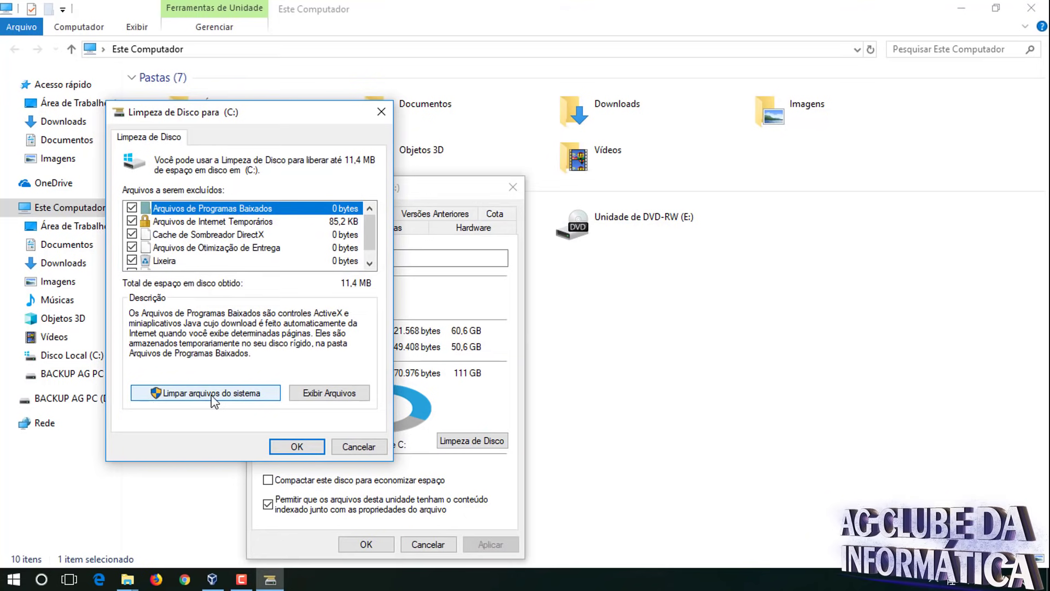
pyautogui.click(235, 396)
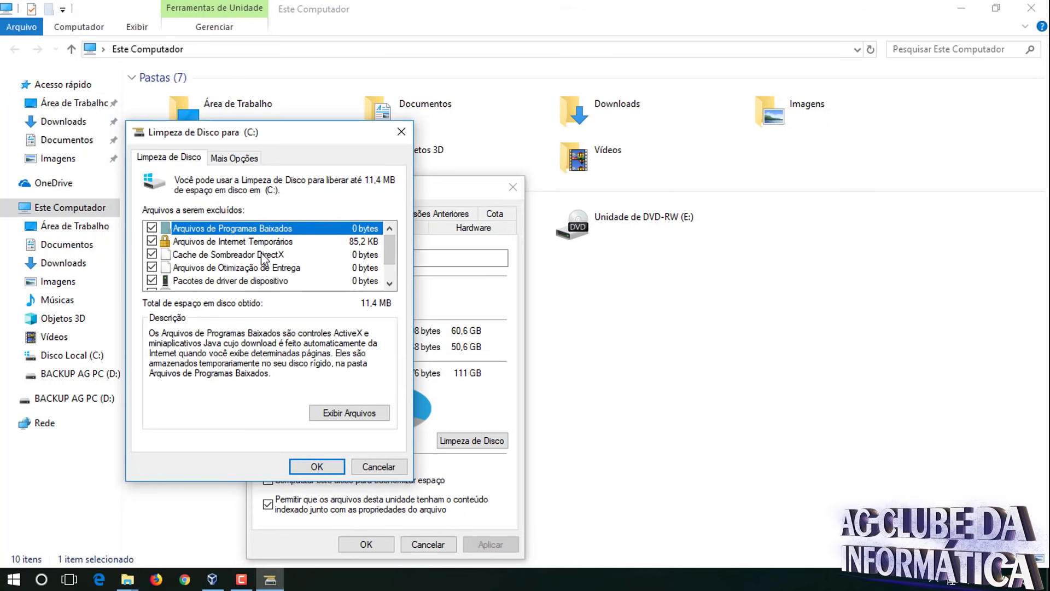
pyautogui.moveTo(388, 244)
pyautogui.mouseDown()
pyautogui.moveTo(383, 269)
pyautogui.moveTo(385, 234)
pyautogui.mouseUp()
pyautogui.click(307, 468)
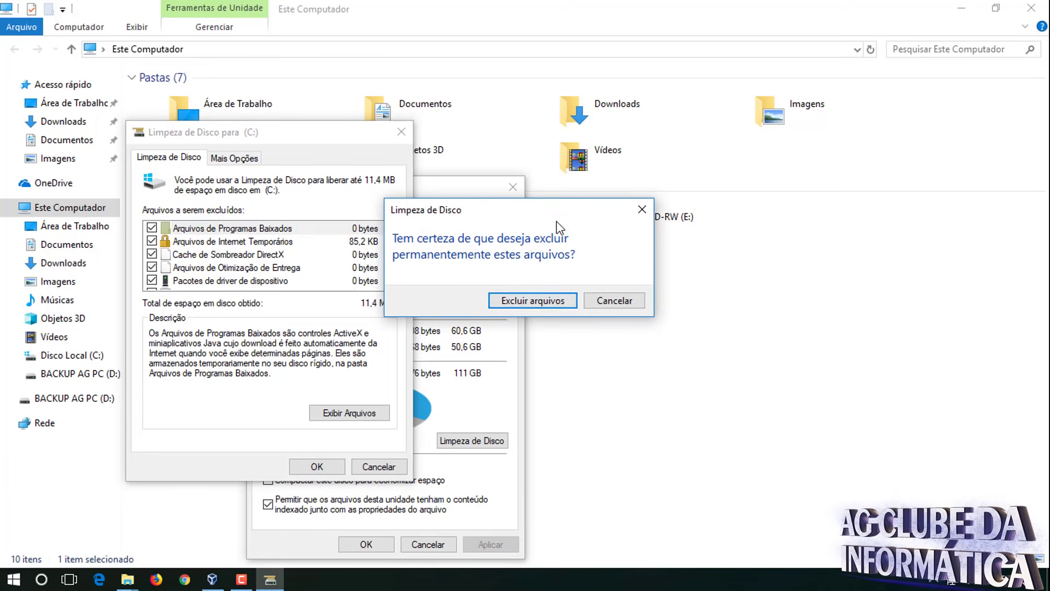
pyautogui.click(545, 303)
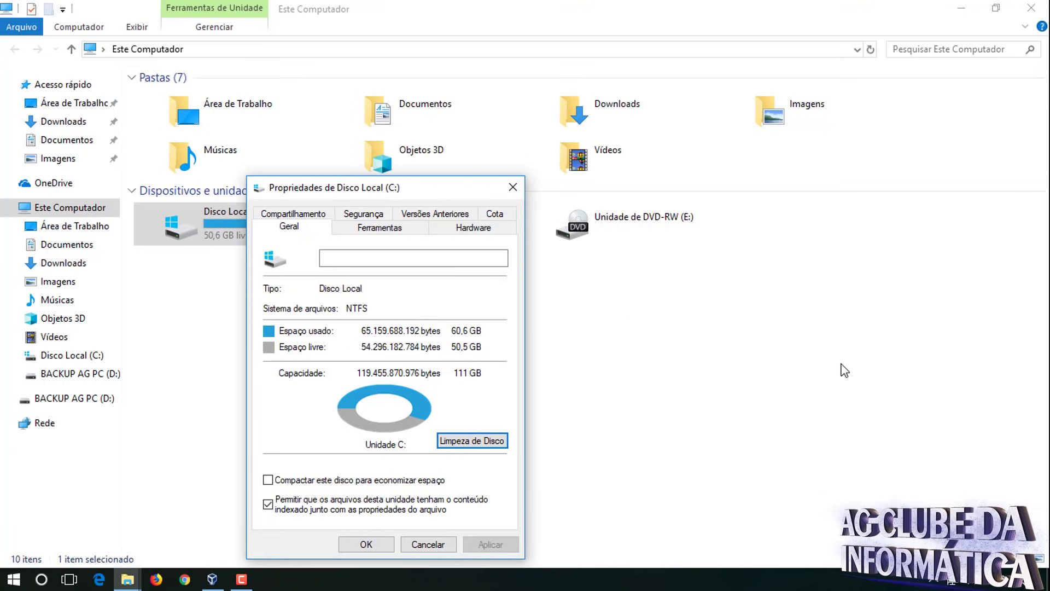
pyautogui.click(353, 543)
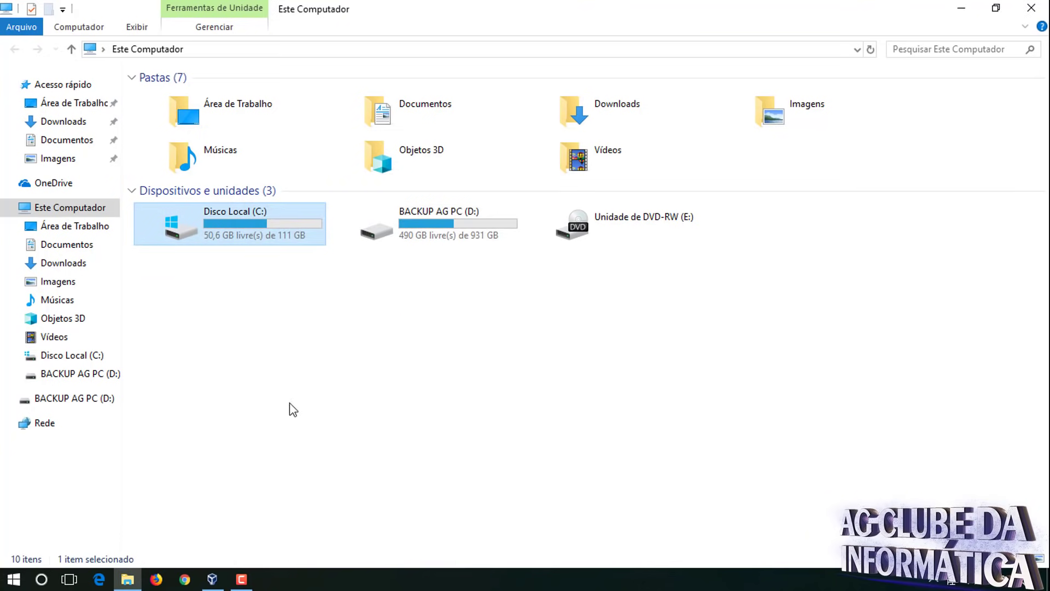
pyautogui.click(1031, 8)
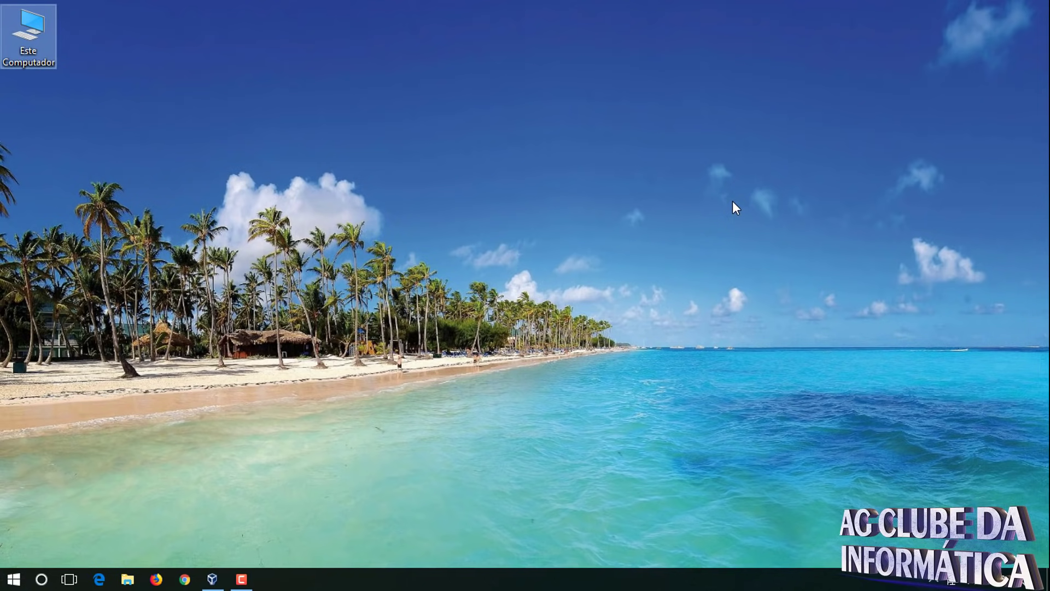
# Step: Run msconfig from the Run dialog and open Task Manager's startup list from the program startup settings
pyautogui.press('super+r')
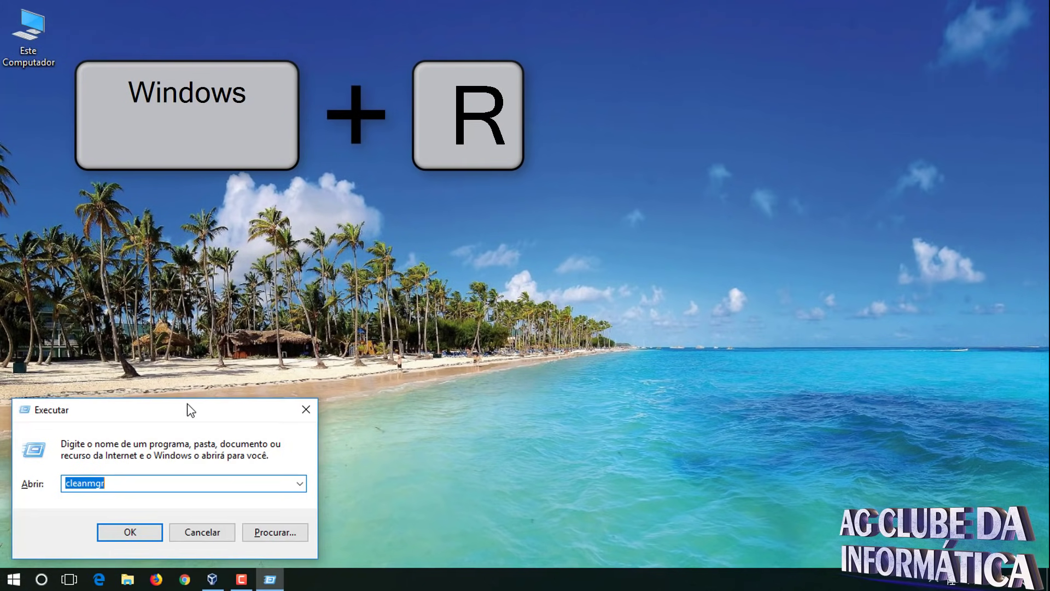
pyautogui.moveTo(189, 410); pyautogui.dragTo(243, 358)
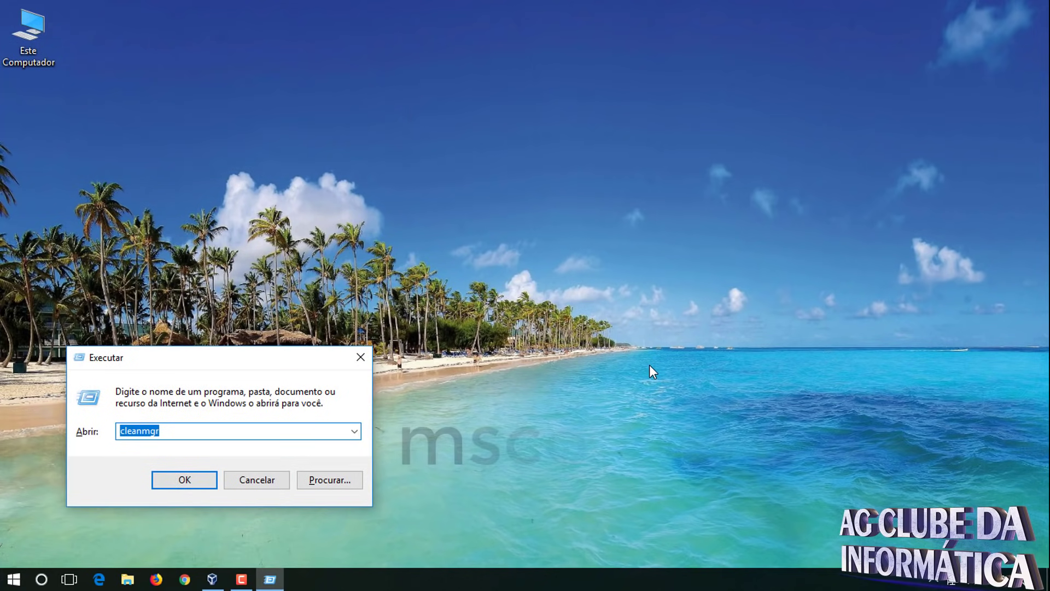
pyautogui.write('msc')
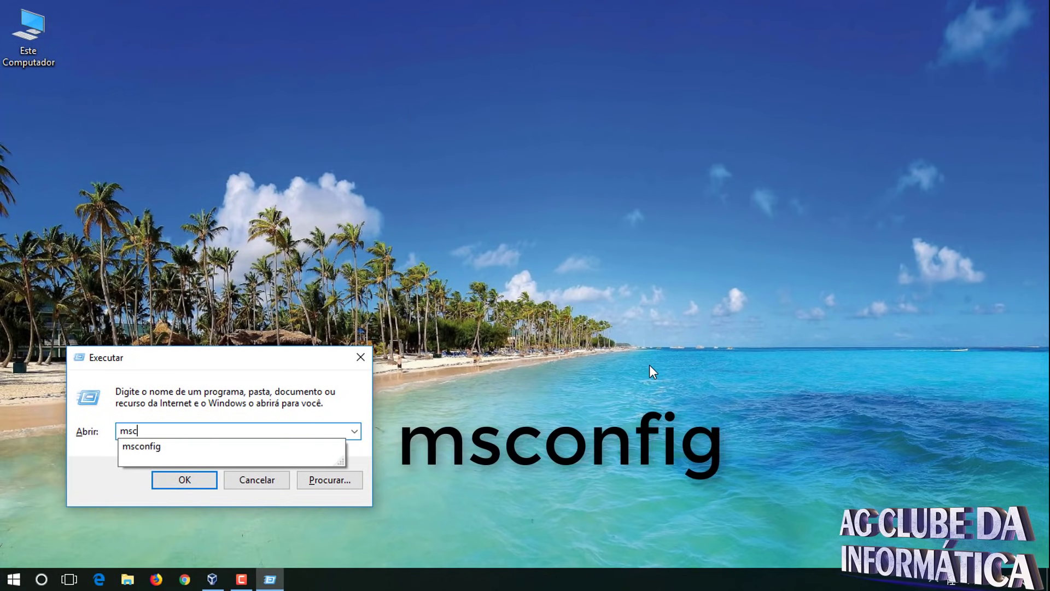
pyautogui.write('onfig')
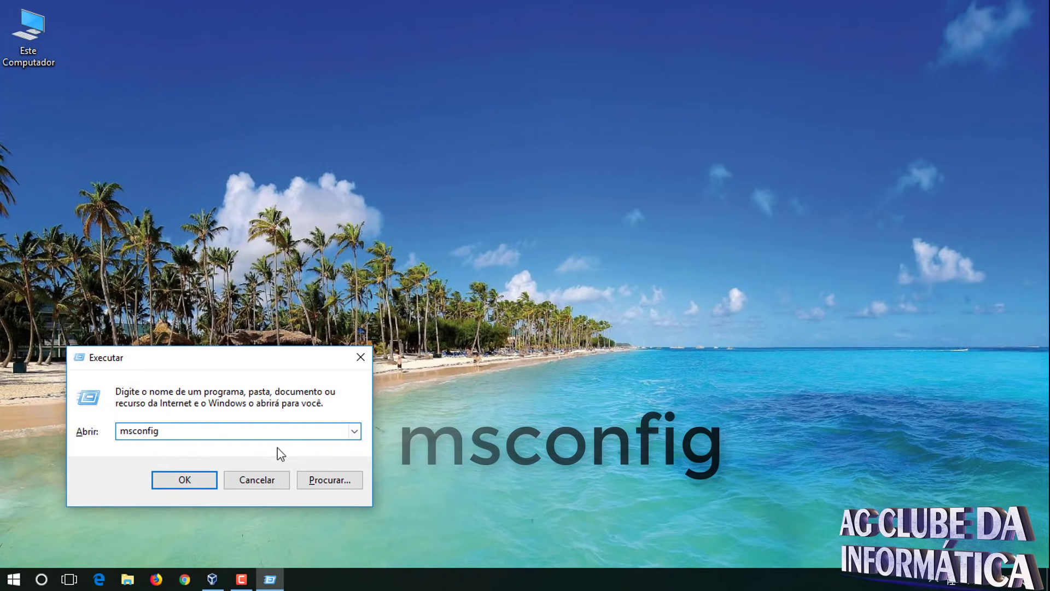
pyautogui.click(202, 480)
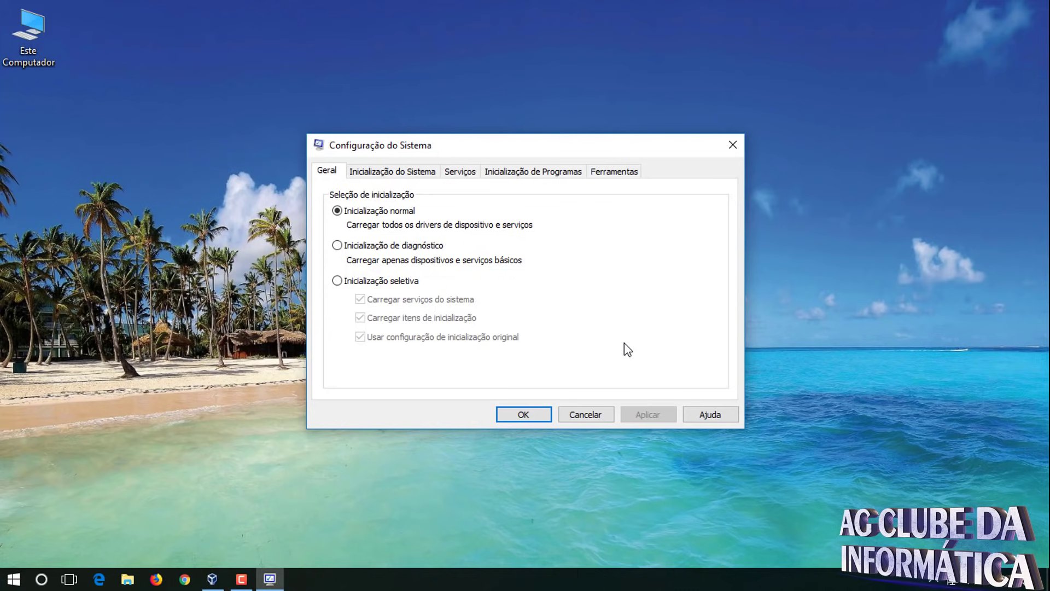
pyautogui.click(564, 174)
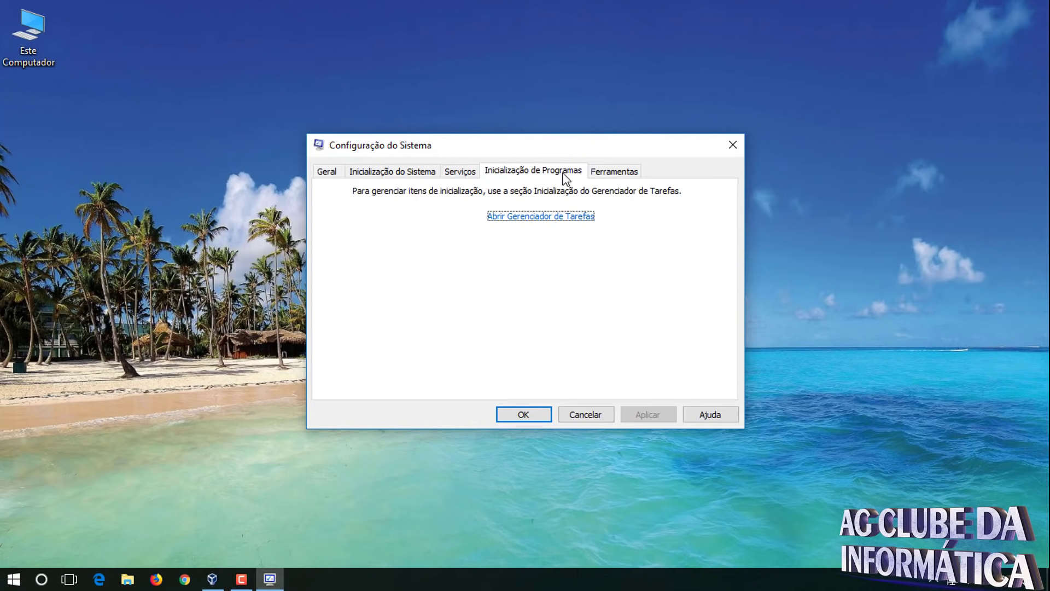
pyautogui.click(585, 219)
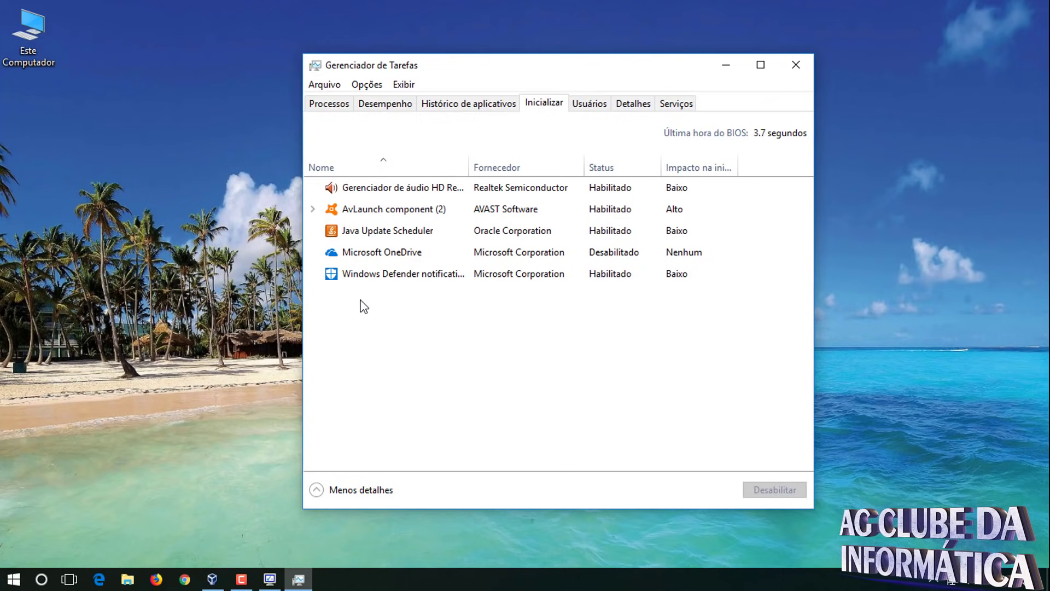
# Step: Try disabling the Realtek HD audio manager and Java Update Scheduler in the list of startup programs
pyautogui.click(370, 252)
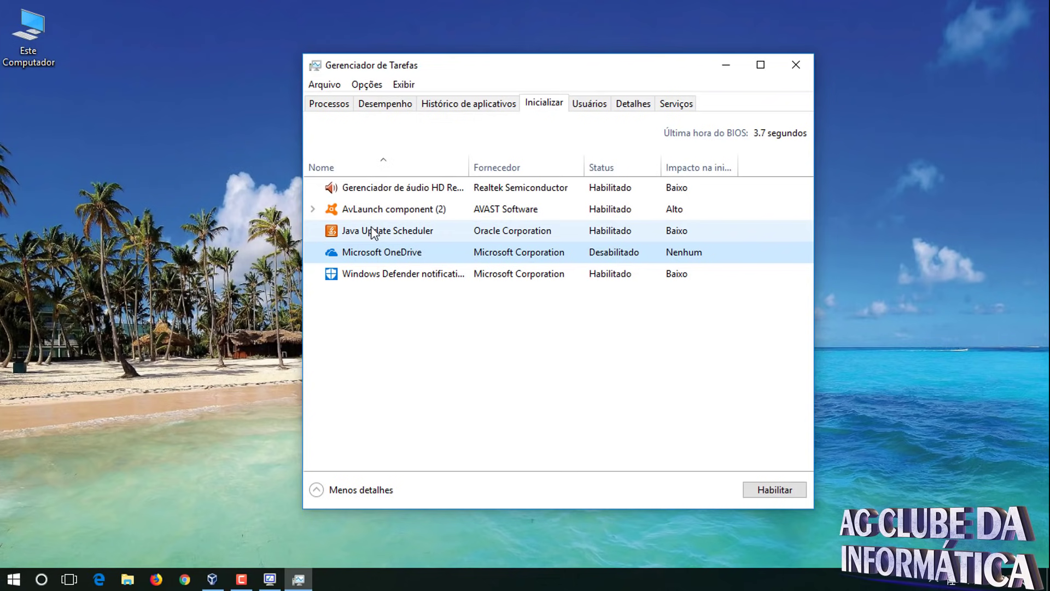
pyautogui.click(527, 403)
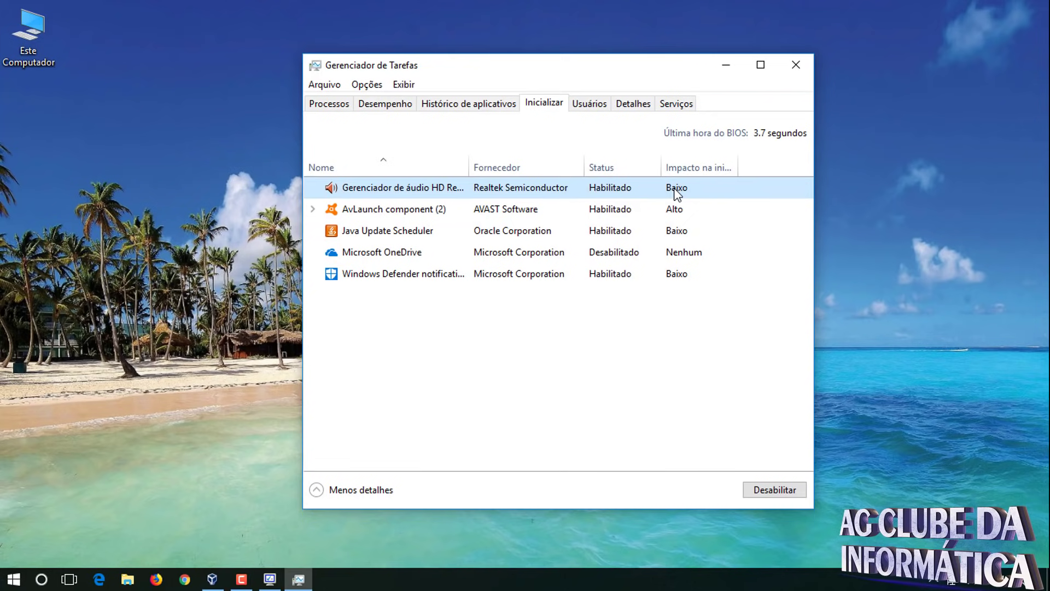
pyautogui.click(791, 494)
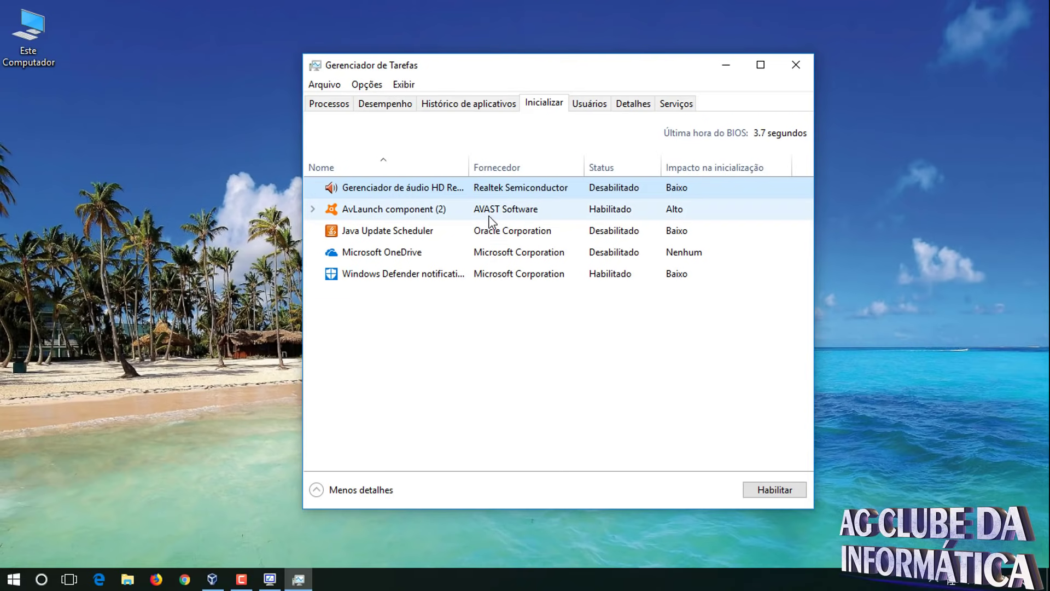
pyautogui.click(539, 214)
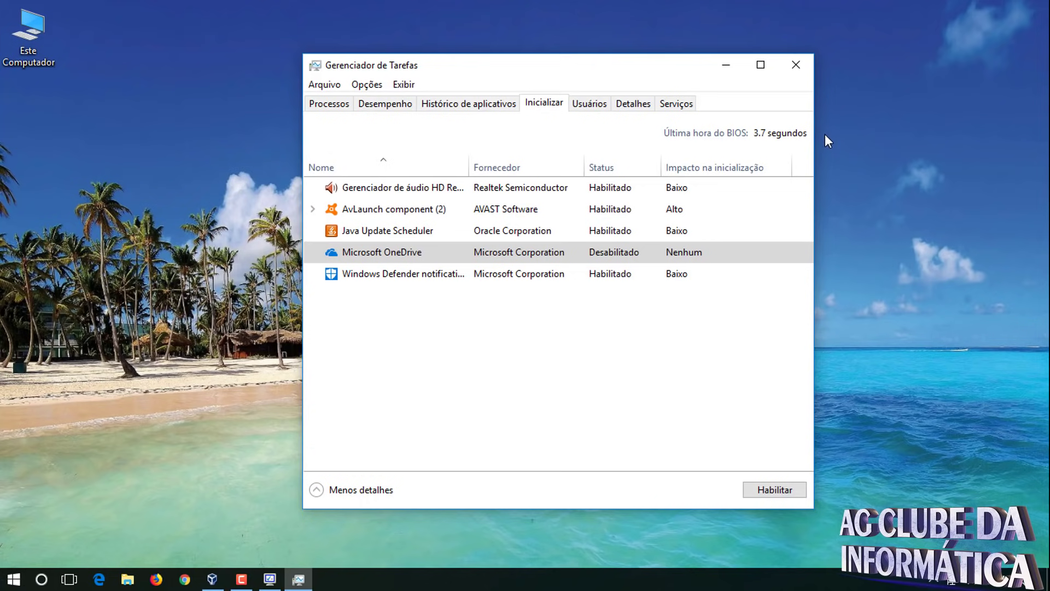
# Step: Close Task Manager and System Configuration, and open the temporary files folder by running %temp% from the Run dialog
pyautogui.click(803, 62)
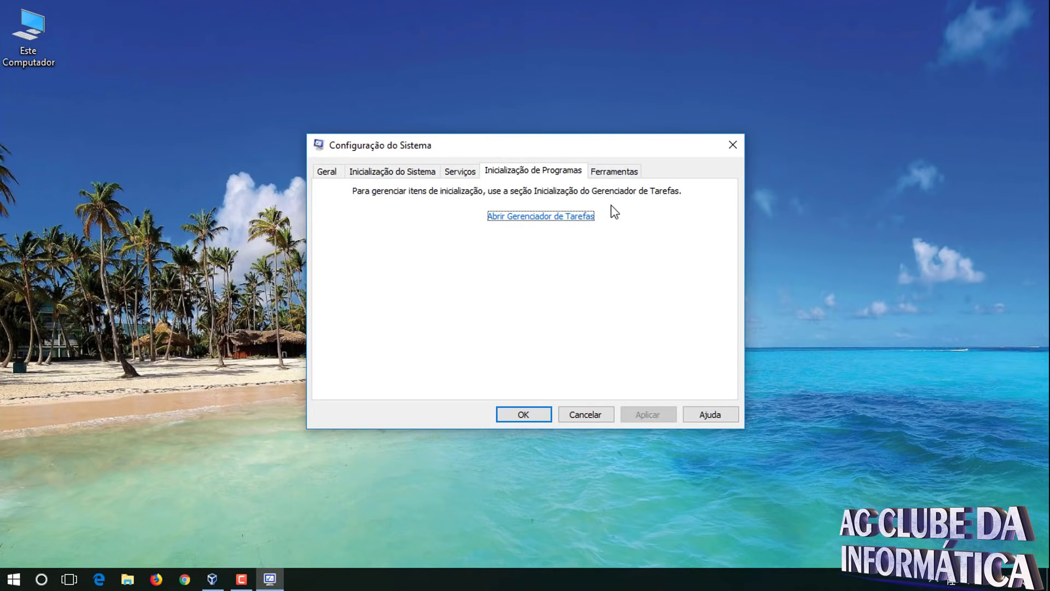
pyautogui.click(508, 416)
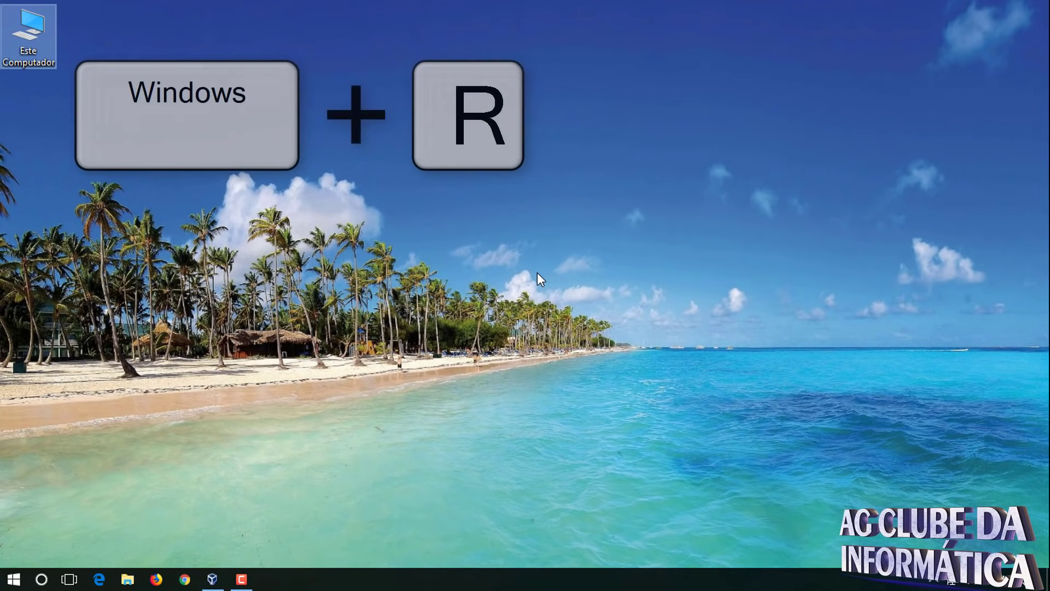
pyautogui.press('super+r')
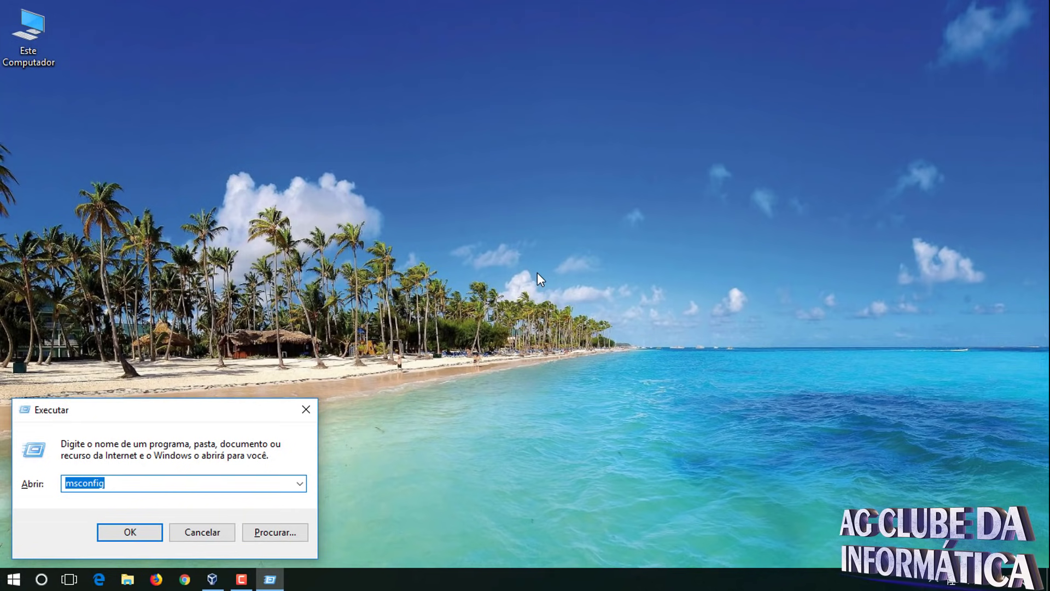
pyautogui.write('%')
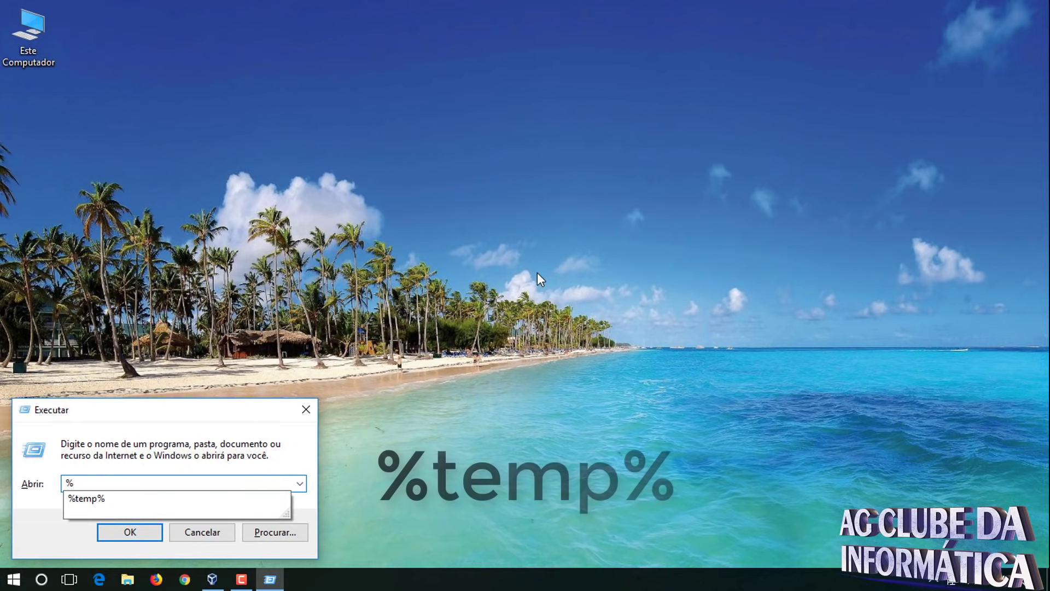
pyautogui.click(99, 499)
pyautogui.click(128, 534)
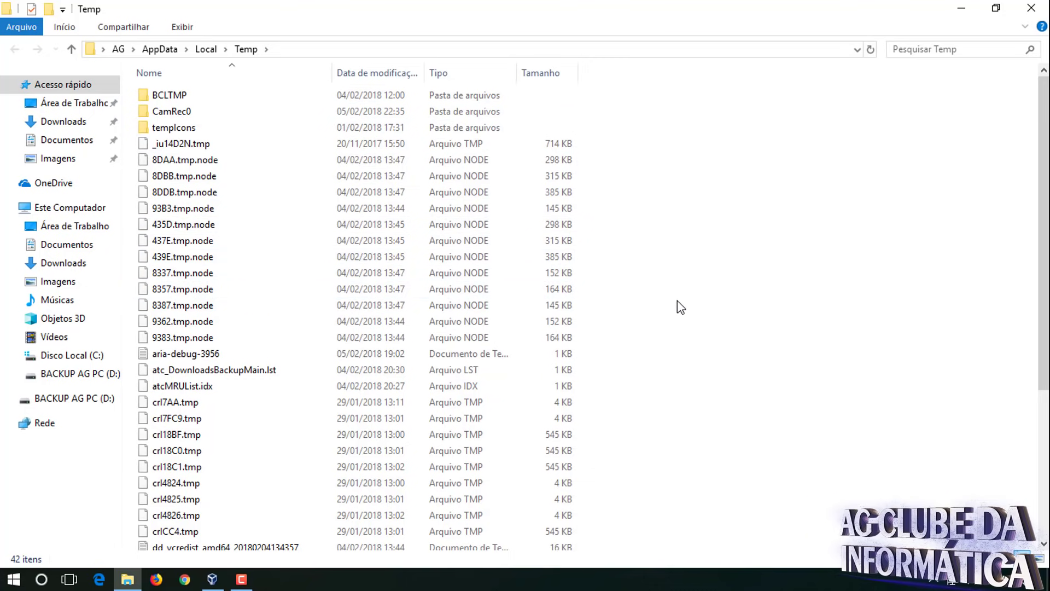
# Step: Select everything in the Temp folder, check the combined size in the properties, and close them
pyautogui.hotkey('ctrl', 'a')
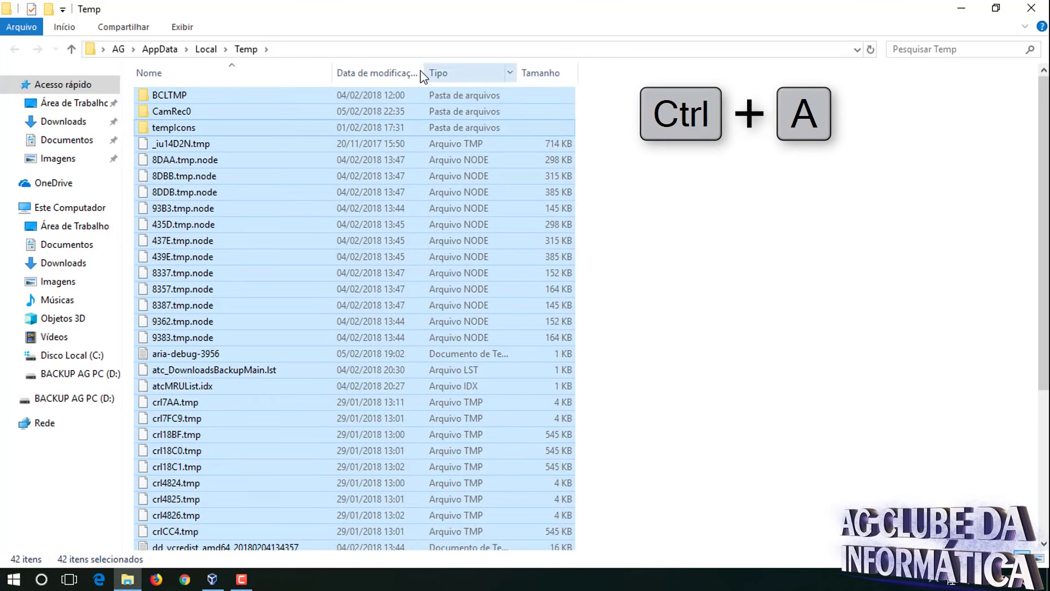
pyautogui.rightClick(375, 123)
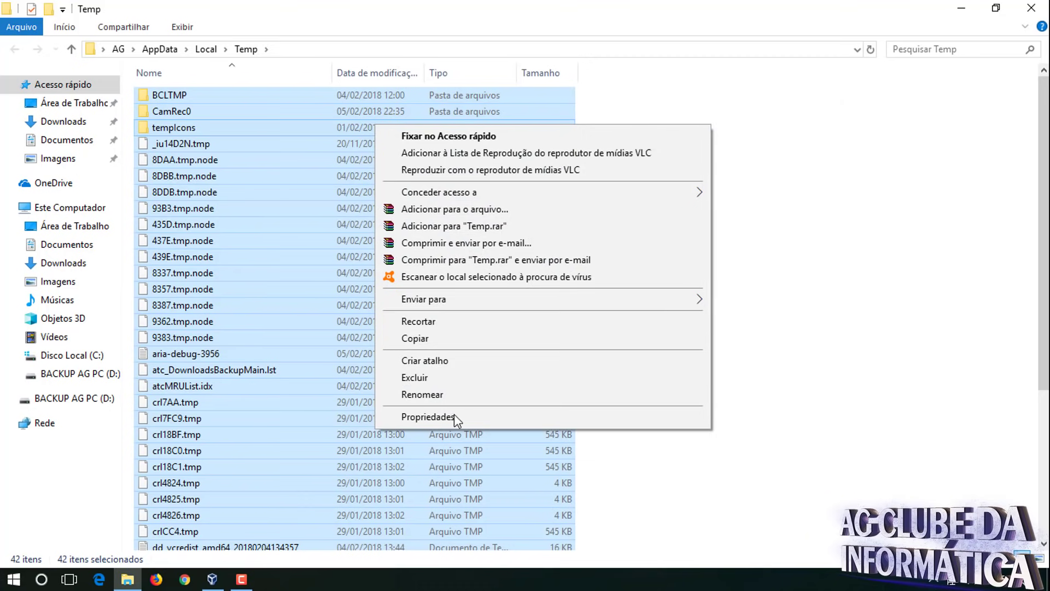
pyautogui.click(434, 420)
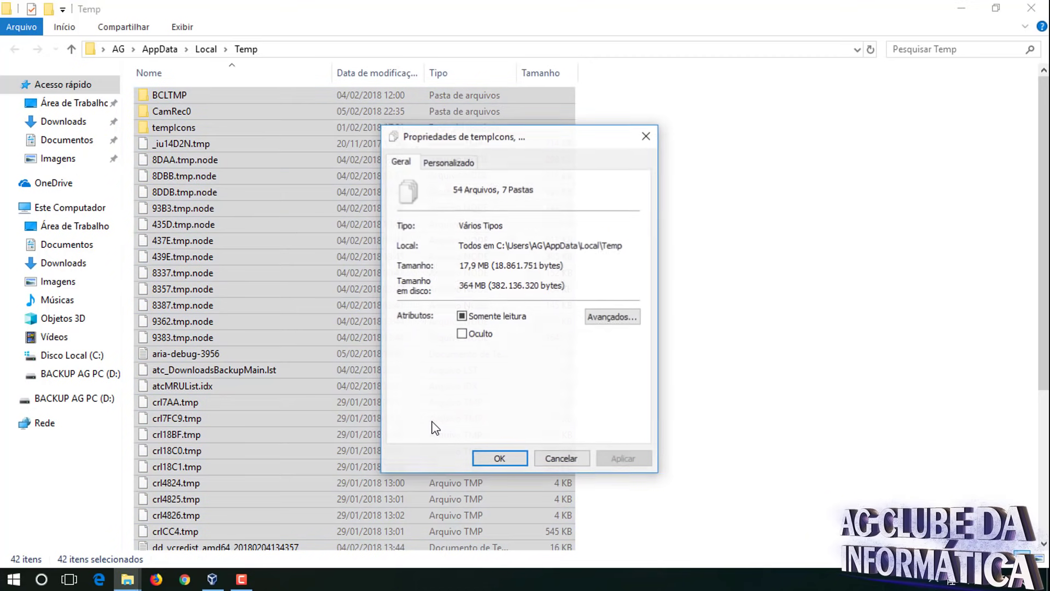
pyautogui.moveTo(536, 139); pyautogui.dragTo(490, 135)
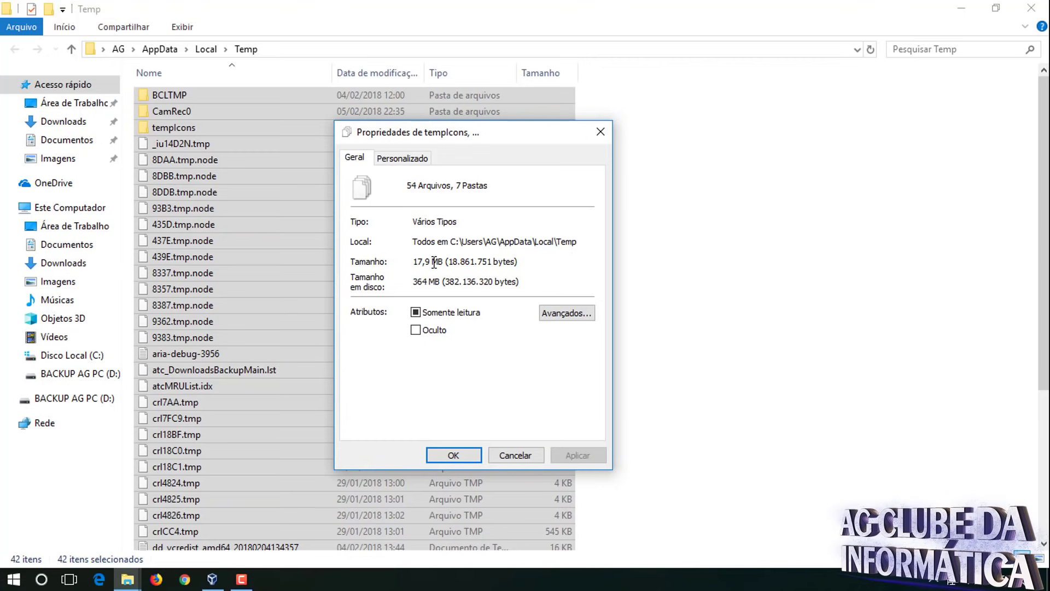
pyautogui.moveTo(444, 266)
pyautogui.mouseDown()
pyautogui.moveTo(413, 264)
pyautogui.moveTo(444, 265)
pyautogui.mouseUp()
pyautogui.click(414, 263)
pyautogui.click(412, 264)
pyautogui.click(453, 455)
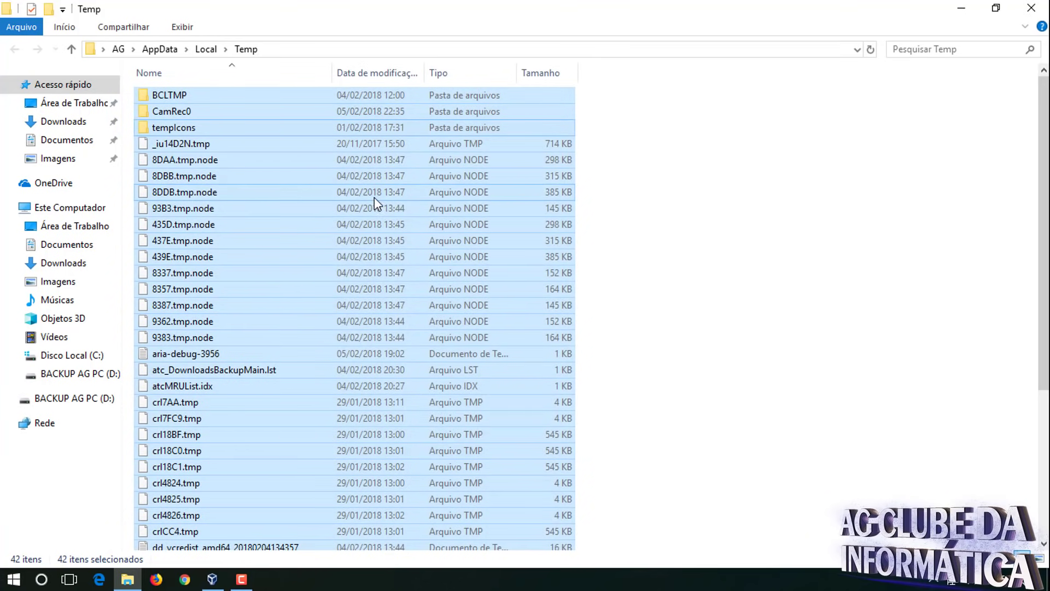
# Step: Delete all selected items in the Temp folder, ignoring in-use items for all current items, and close the folder
pyautogui.rightClick(374, 173)
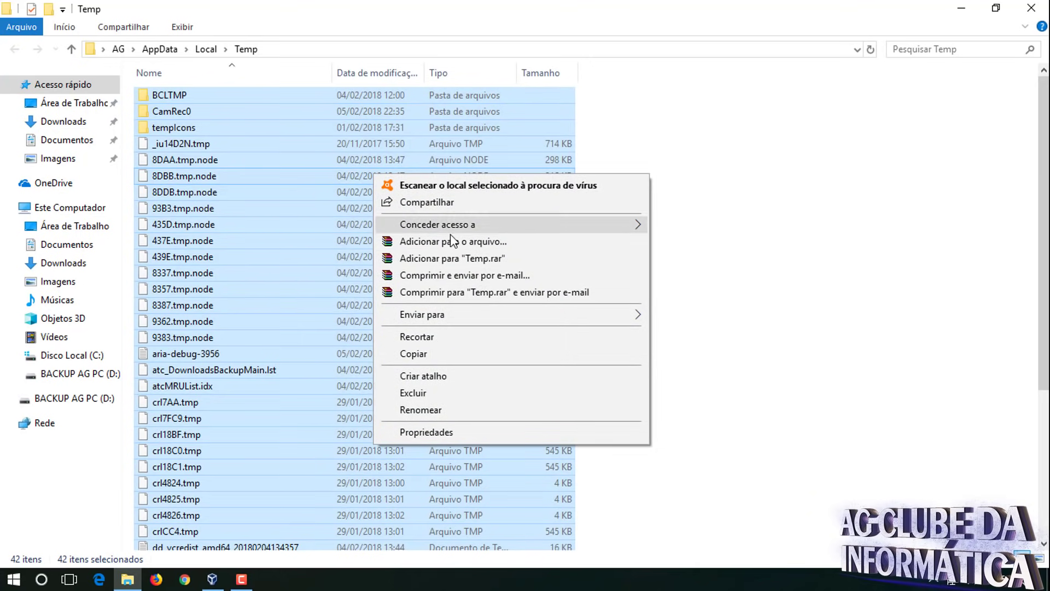
pyautogui.click(406, 392)
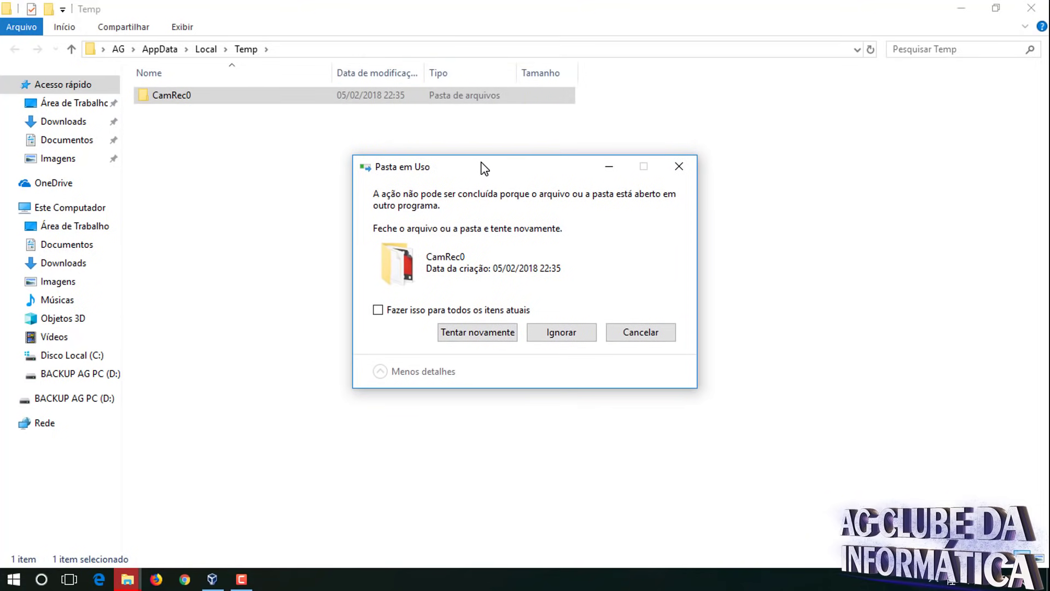
pyautogui.moveTo(484, 168); pyautogui.dragTo(483, 169)
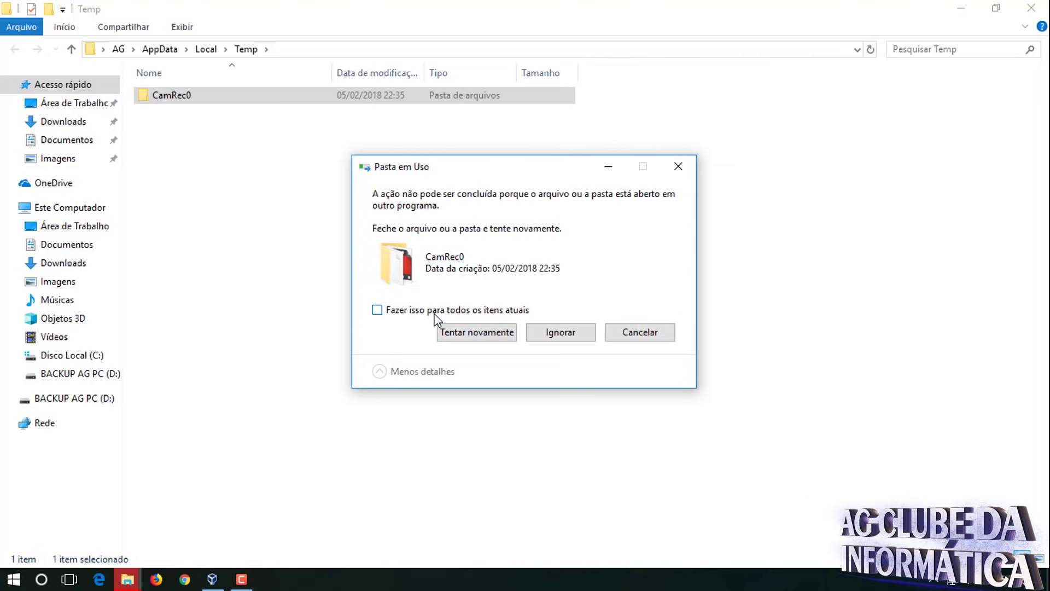
pyautogui.click(378, 310)
pyautogui.click(561, 332)
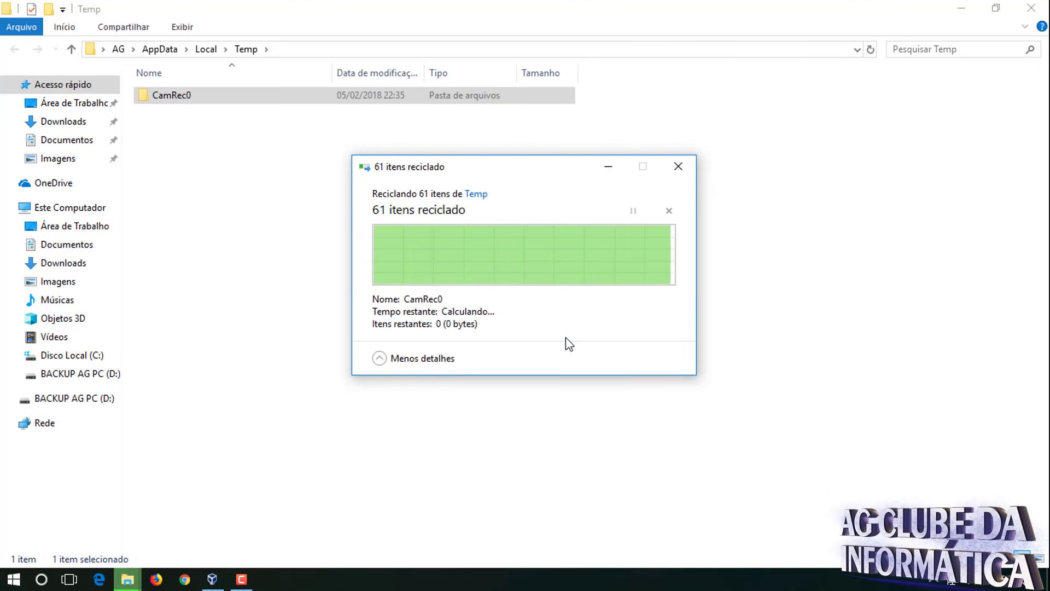
pyautogui.click(569, 344)
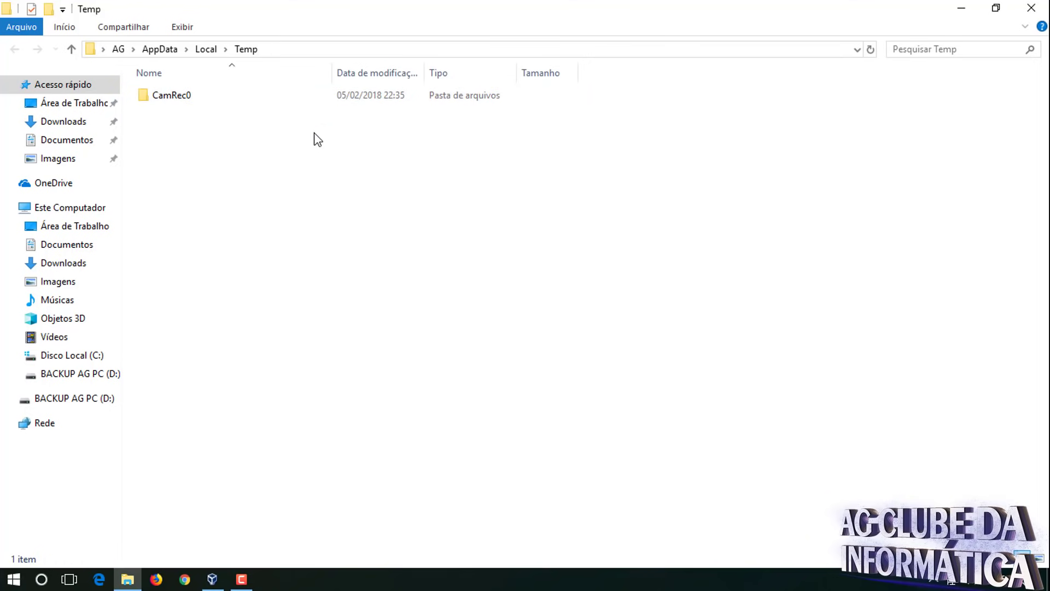
pyautogui.click(1042, 12)
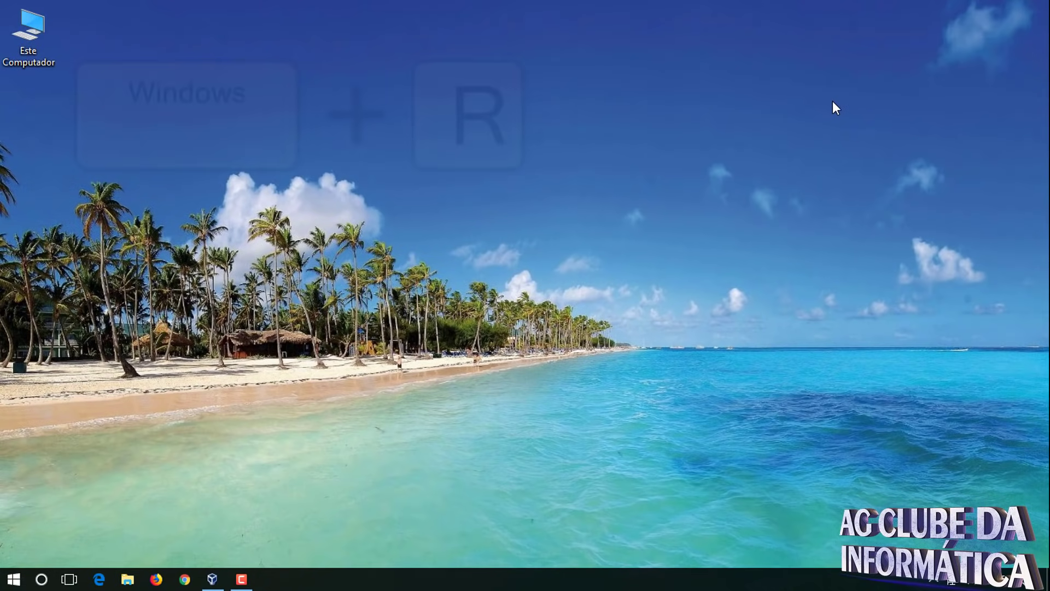
# Step: Open the Recent folder by running recent from the Run dialog
pyautogui.press('super+r')
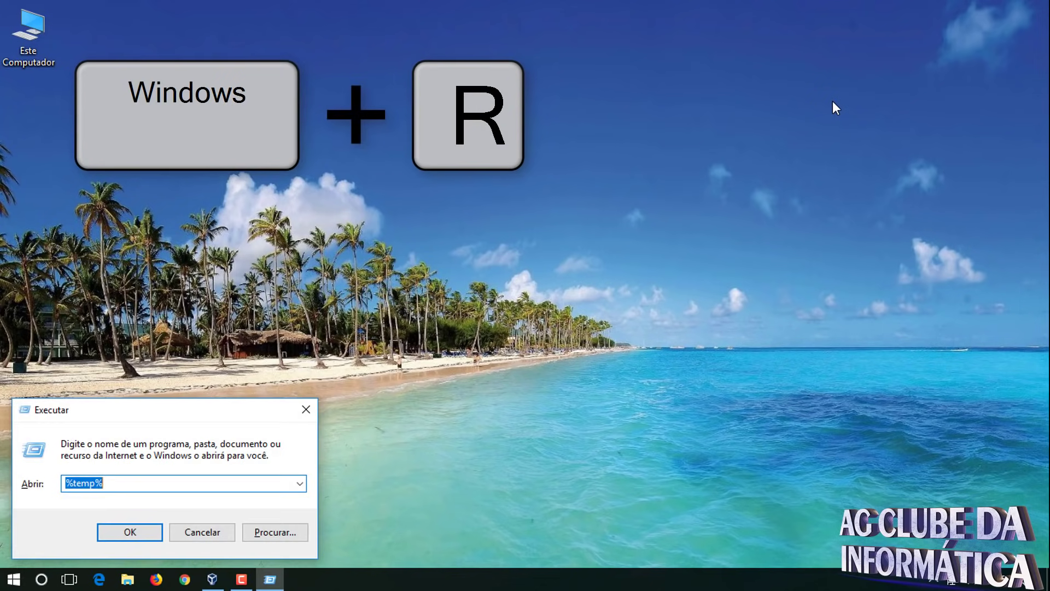
pyautogui.press('BackSpace')
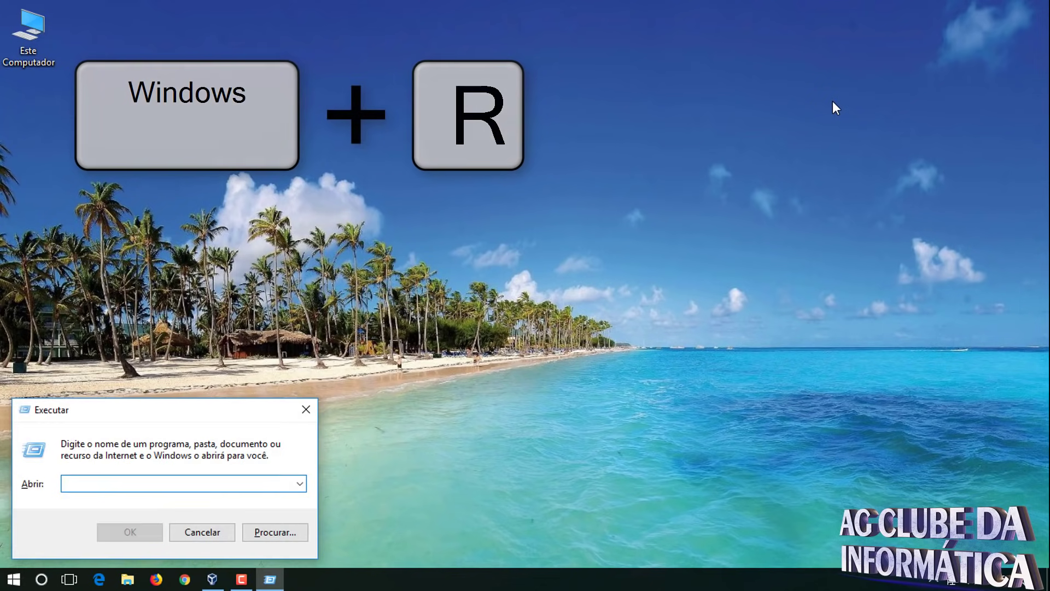
pyautogui.write('rec')
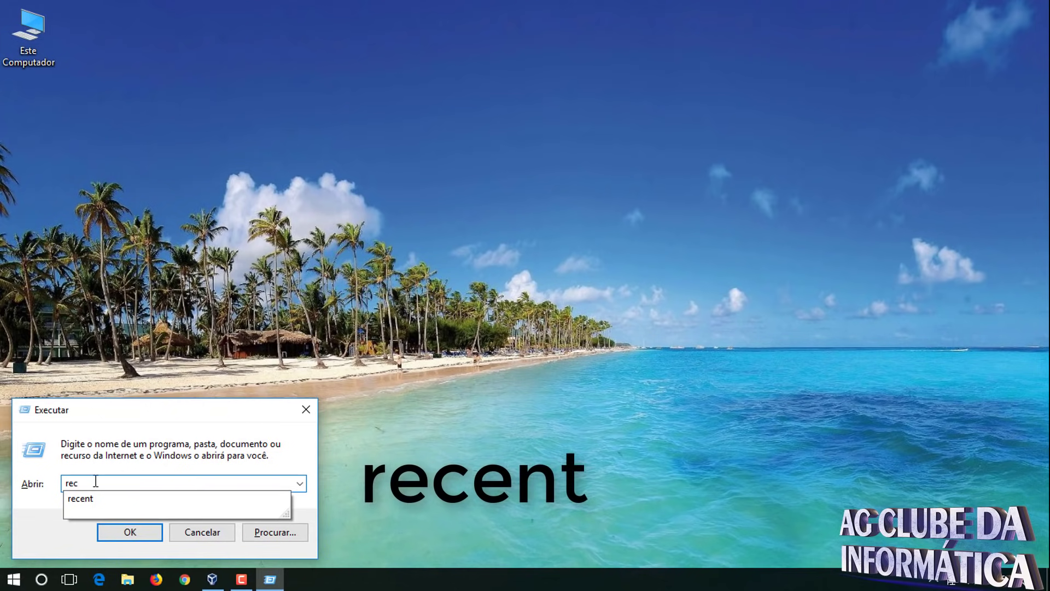
pyautogui.click(88, 503)
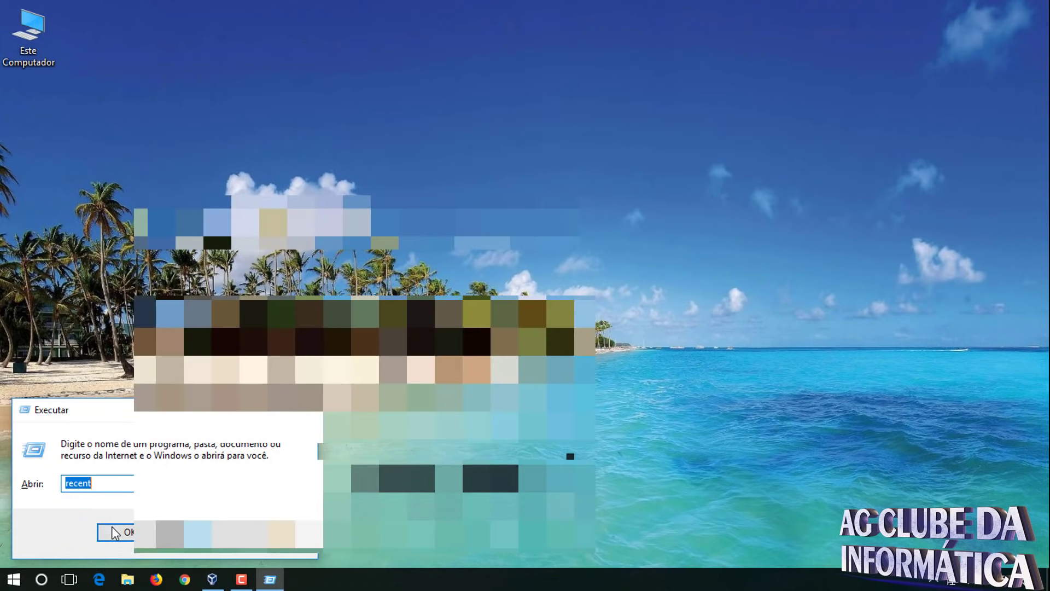
pyautogui.click(117, 531)
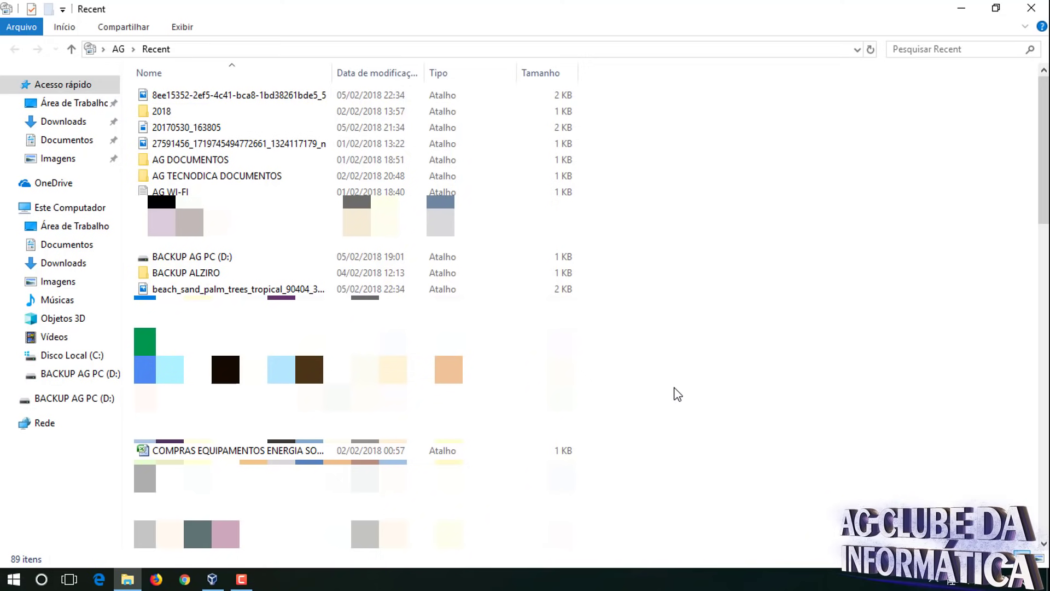
# Step: Select all the shortcuts in the Recent folder and delete them
pyautogui.hotkey('ctrl', 'a')
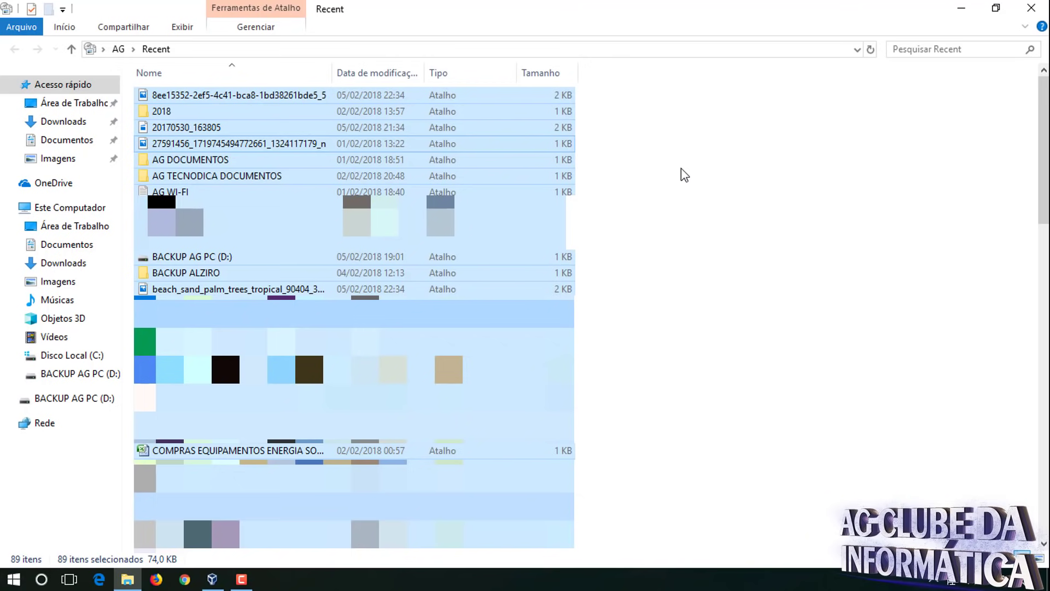
pyautogui.click(681, 168)
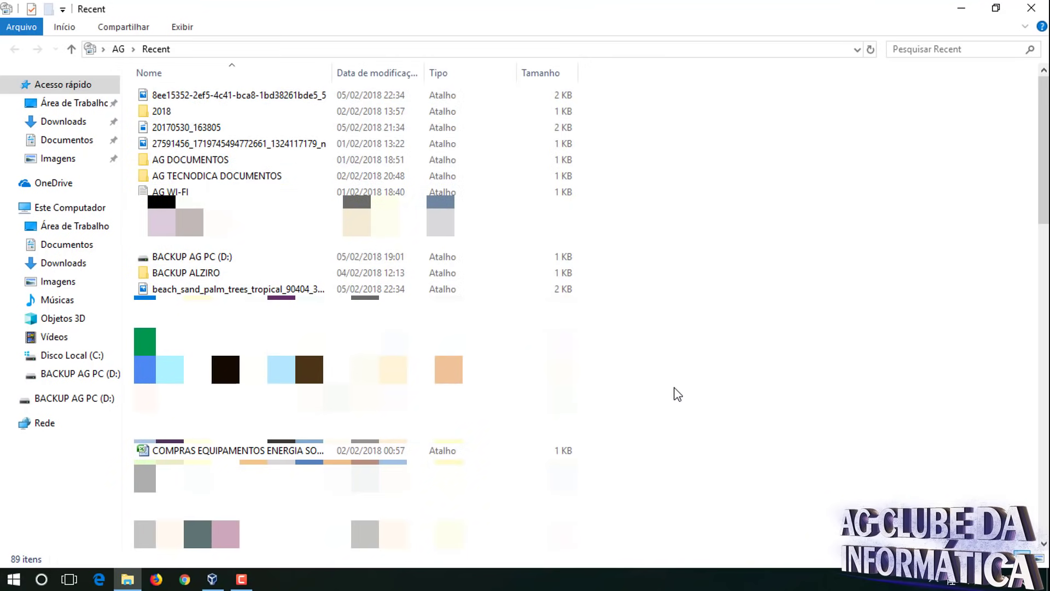
pyautogui.hotkey('ctrl', 'a')
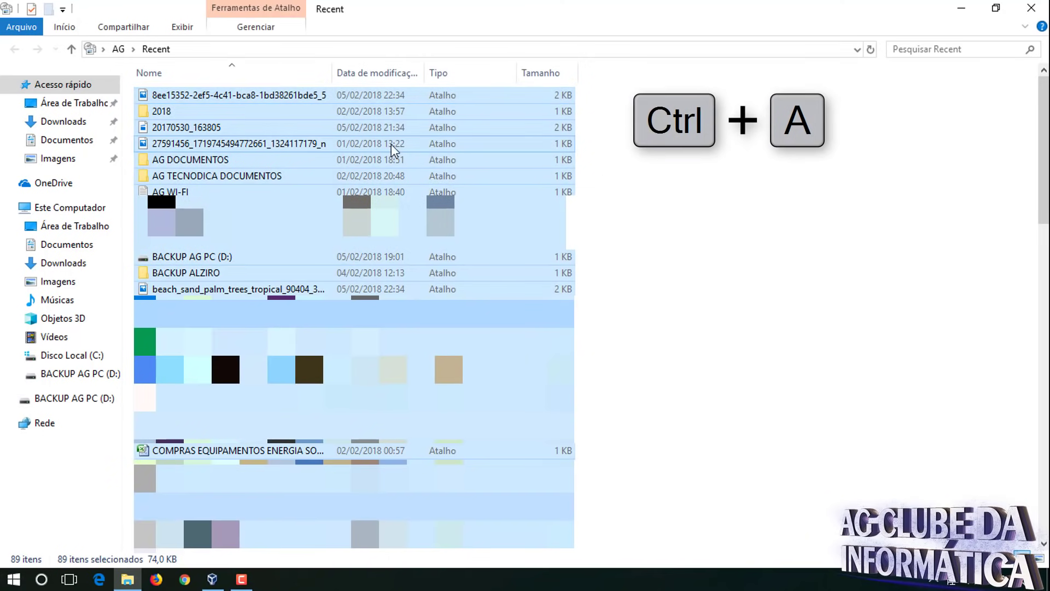
pyautogui.rightClick(255, 141)
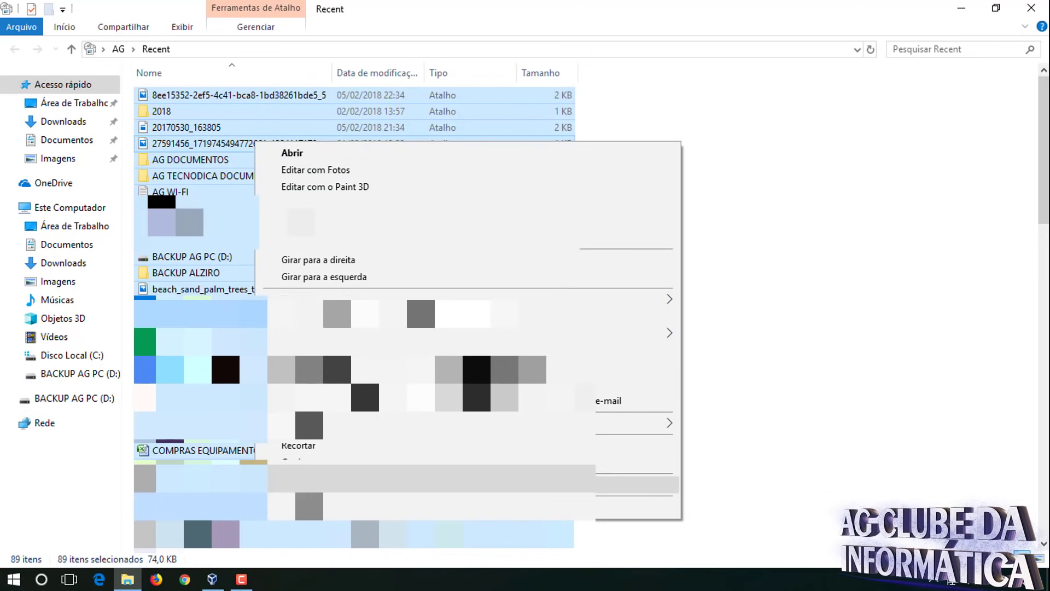
pyautogui.click(299, 462)
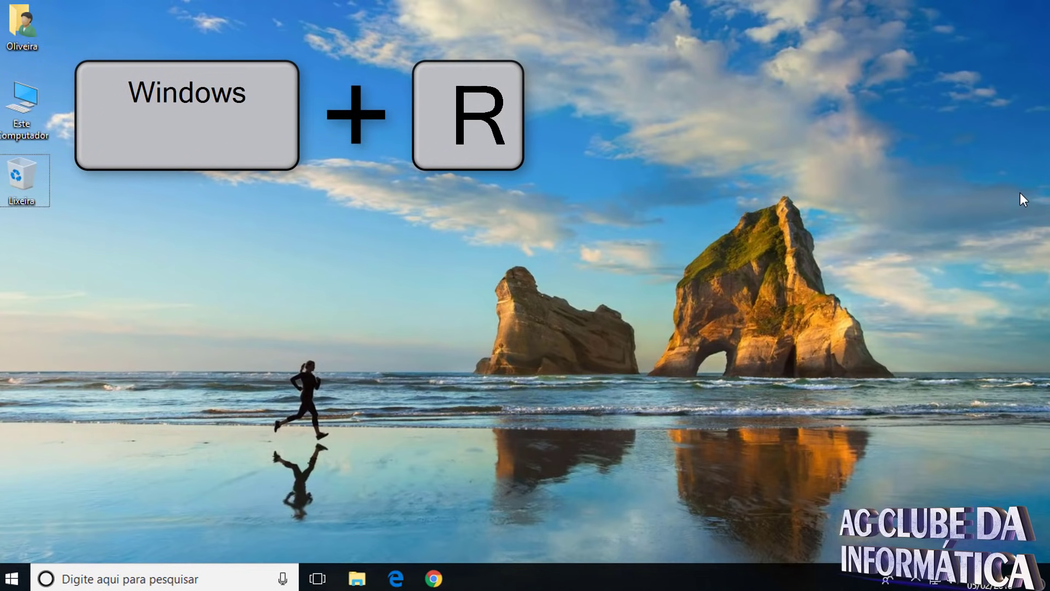
# Step: Open Painel de Controle by running control from the Run dialog, and maximize its window
pyautogui.press('super+r')
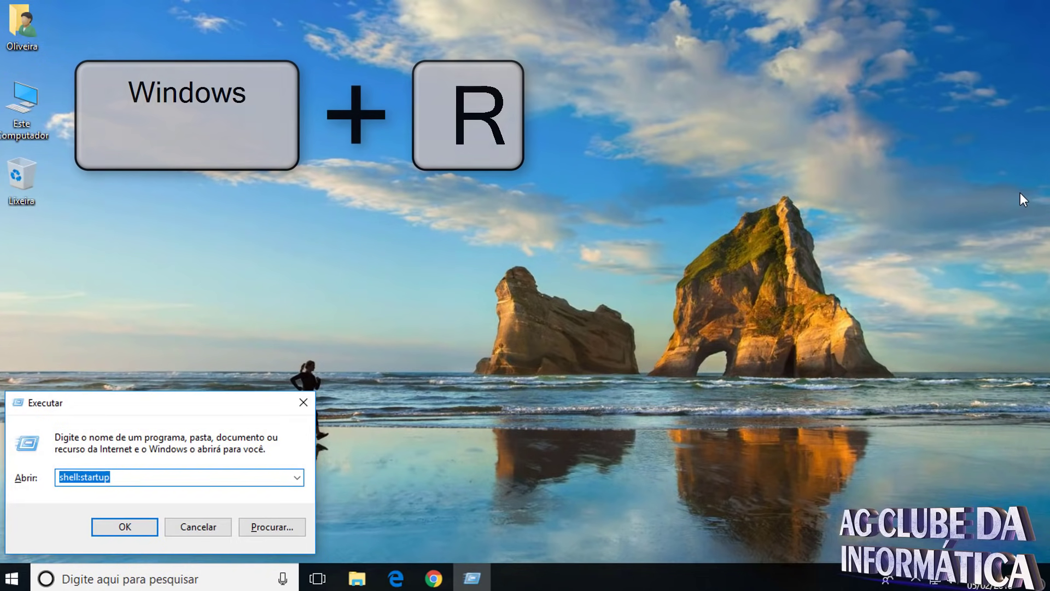
pyautogui.press('BackSpace')
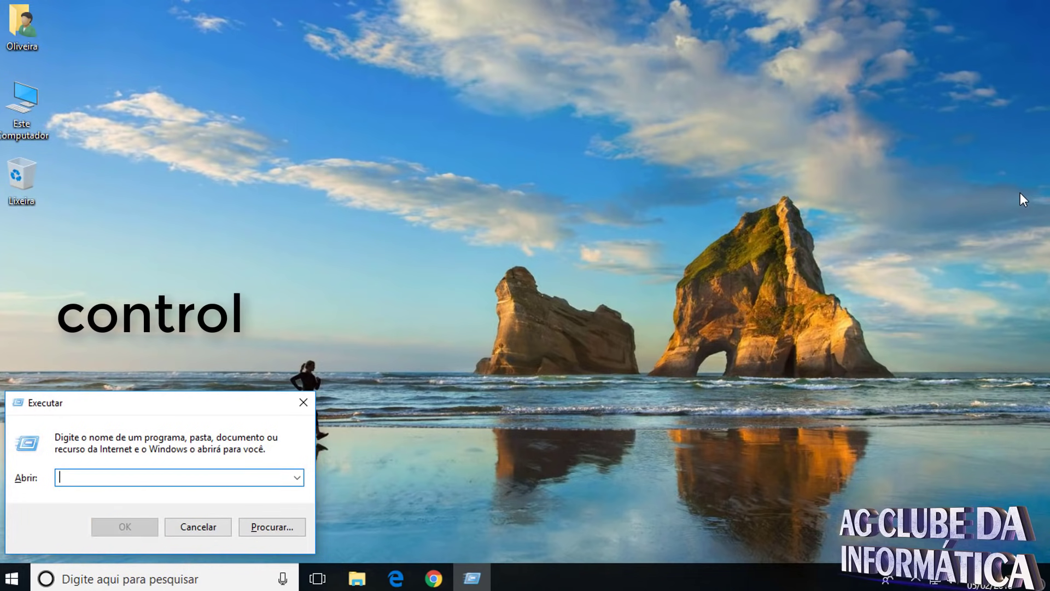
pyautogui.write('control')
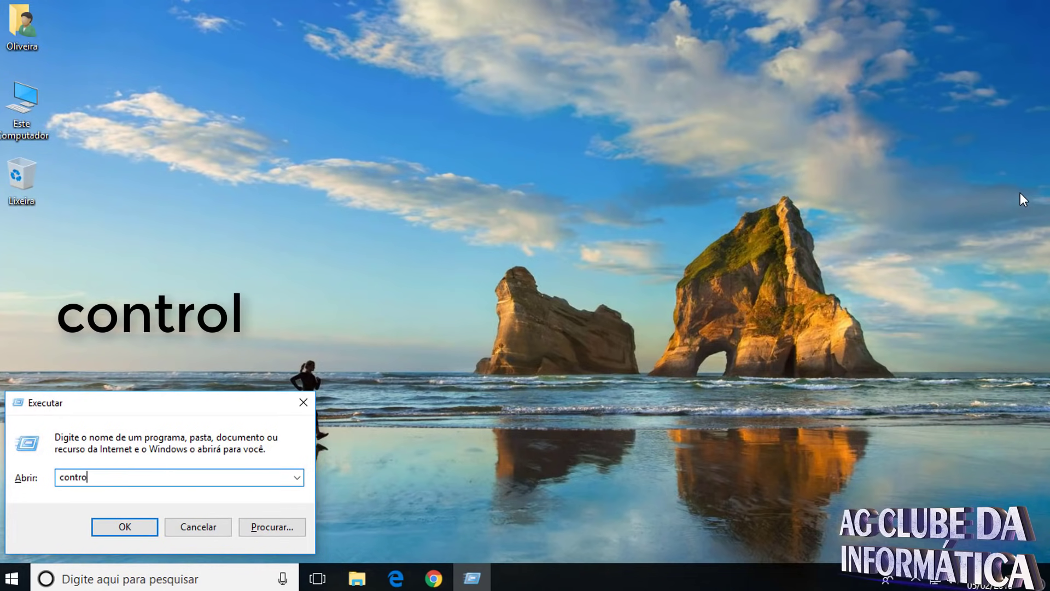
pyautogui.click(117, 524)
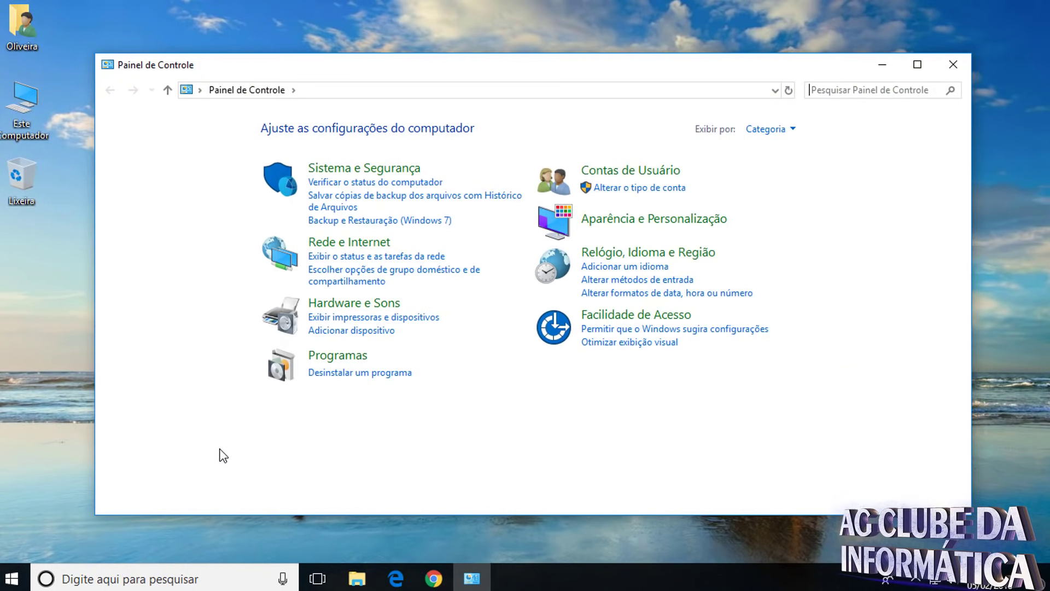
pyautogui.click(917, 66)
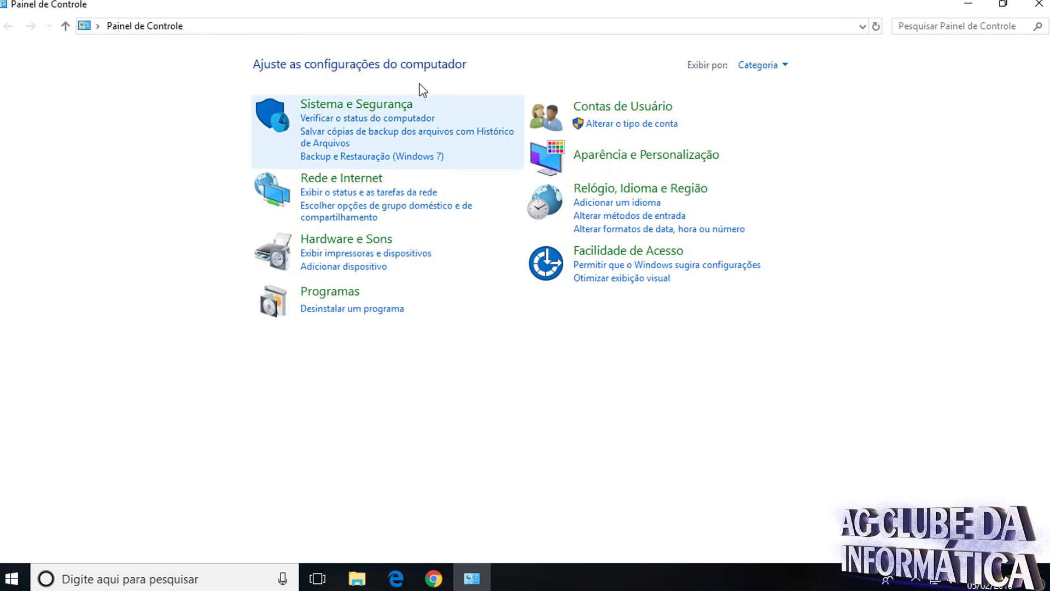
# Step: Open the Memória Virtual dialog through the advanced performance settings of Sistema in Sistema e Segurança
pyautogui.click(384, 105)
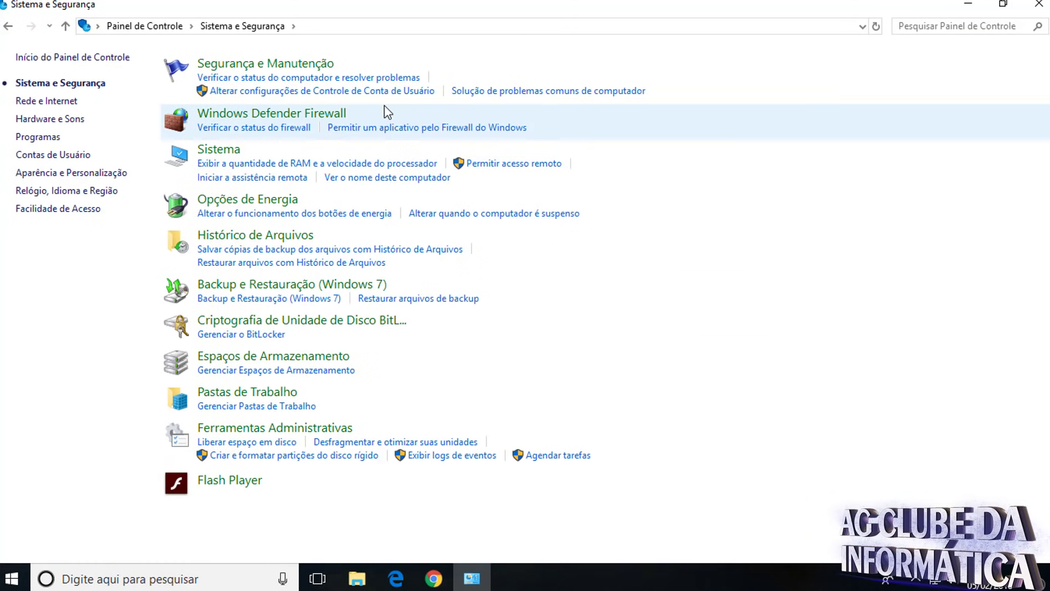
pyautogui.click(216, 158)
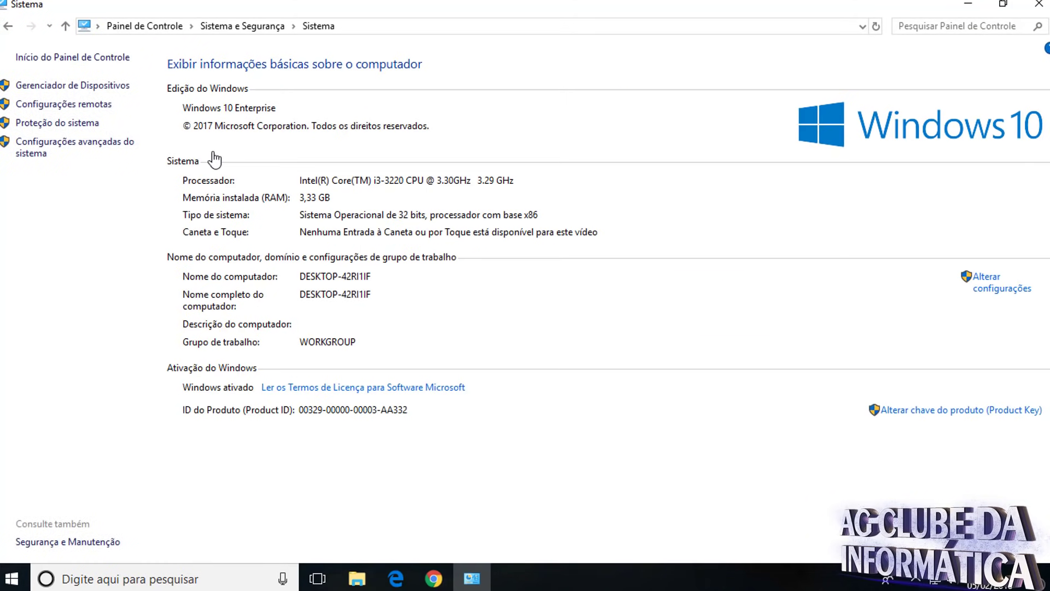
pyautogui.click(129, 150)
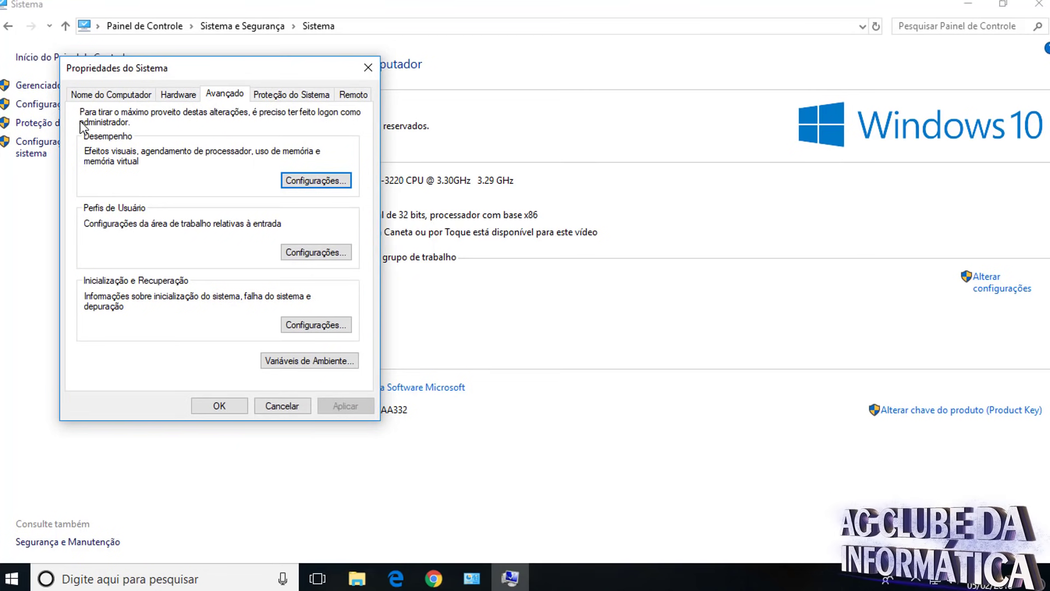
pyautogui.click(304, 186)
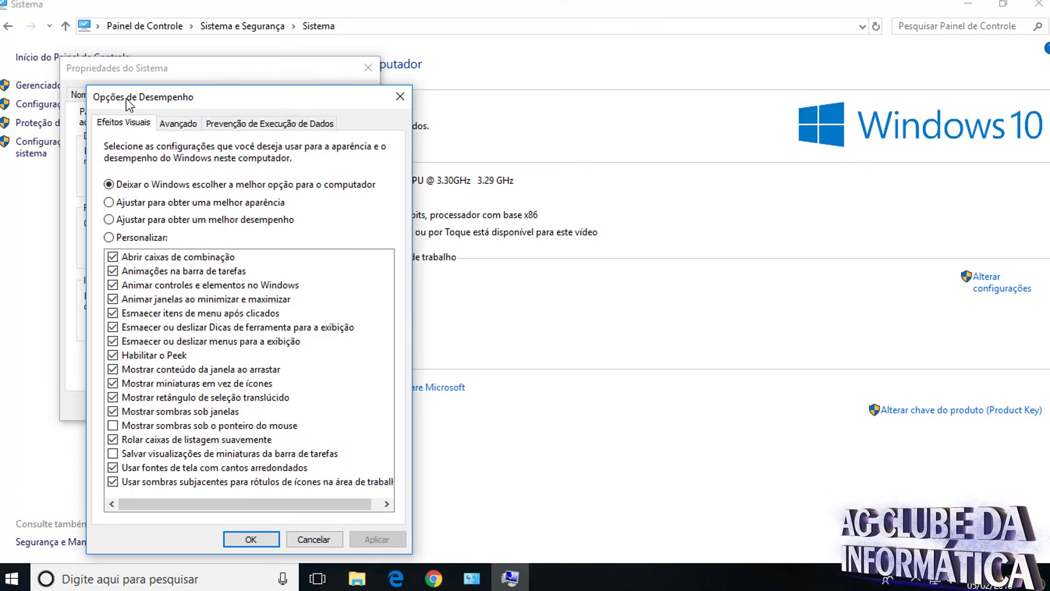
pyautogui.click(178, 123)
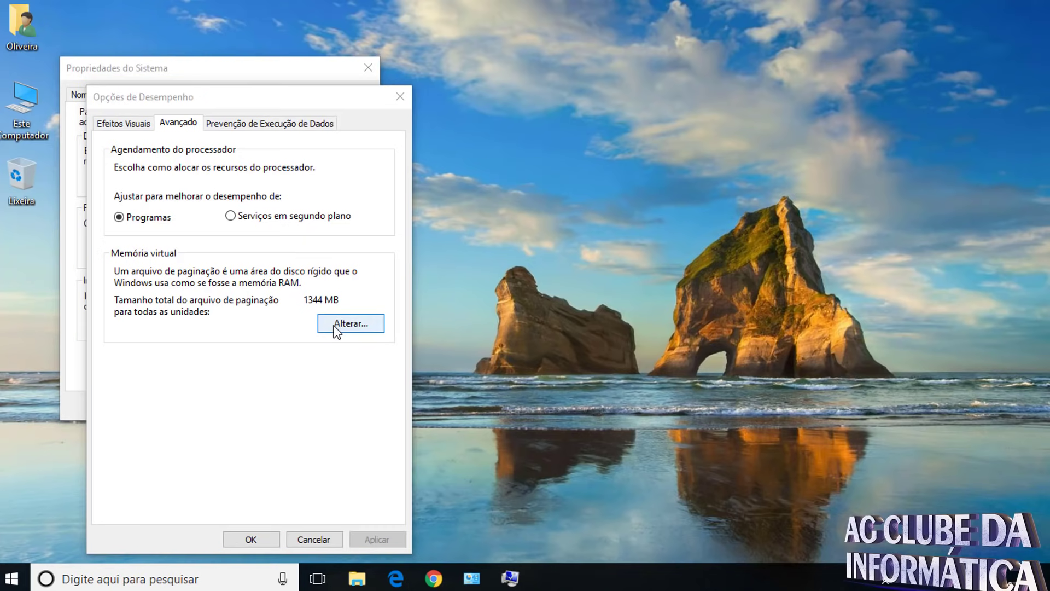
pyautogui.click(335, 323)
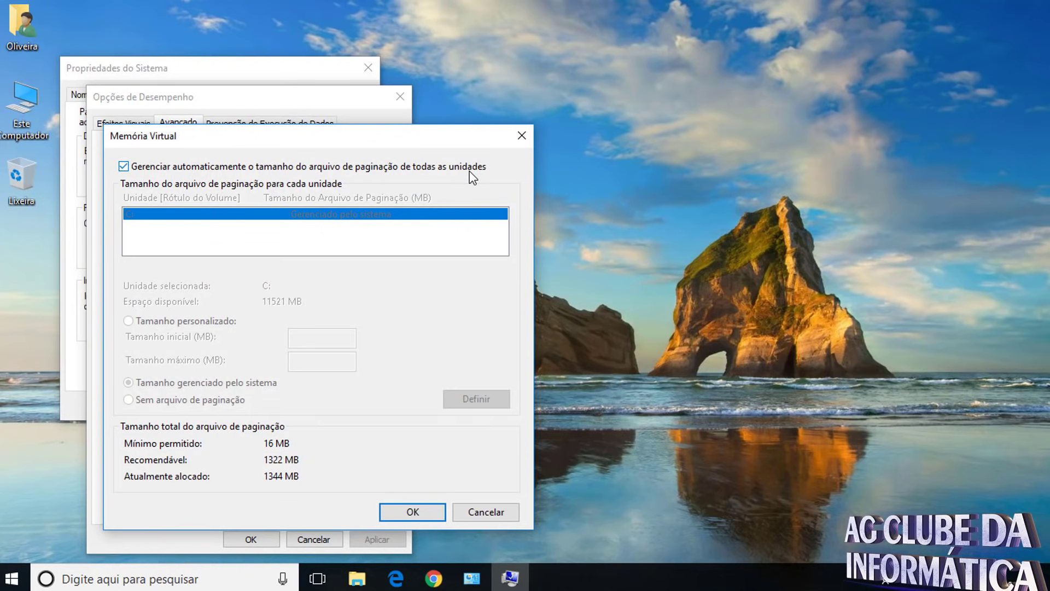
# Step: Turn off automatic paging file management and enter a custom size for drive C: with initial and maximum sizes of 4000 MB
pyautogui.click(122, 166)
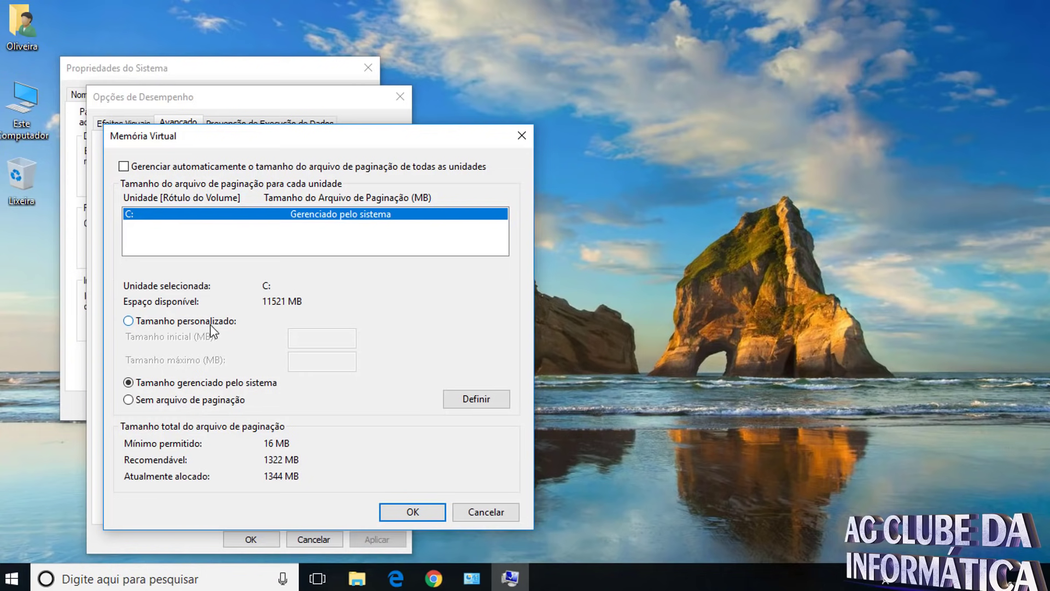
pyautogui.click(131, 323)
pyautogui.click(303, 335)
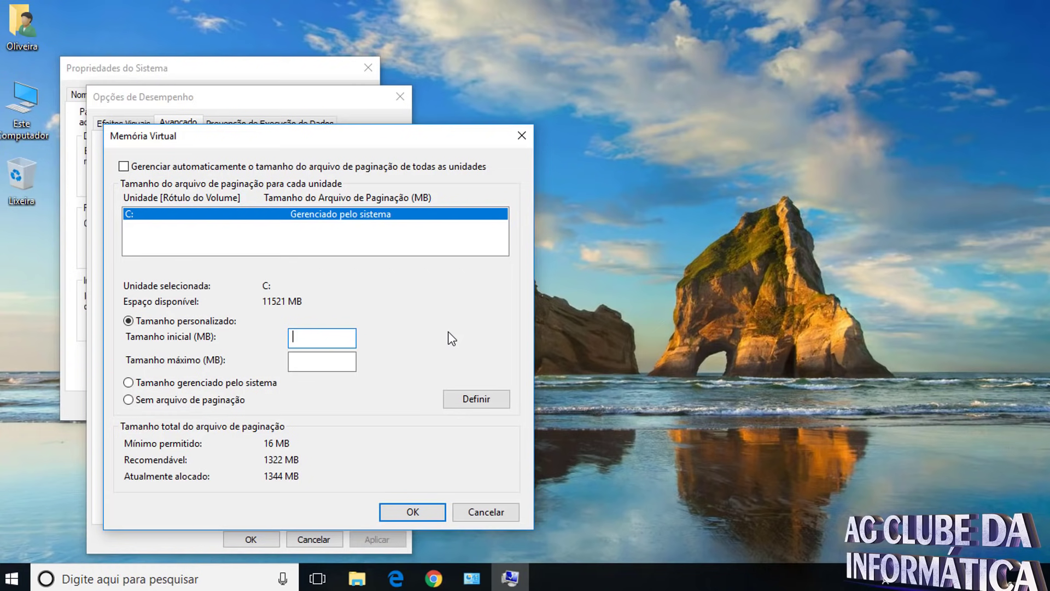
pyautogui.write('4000')
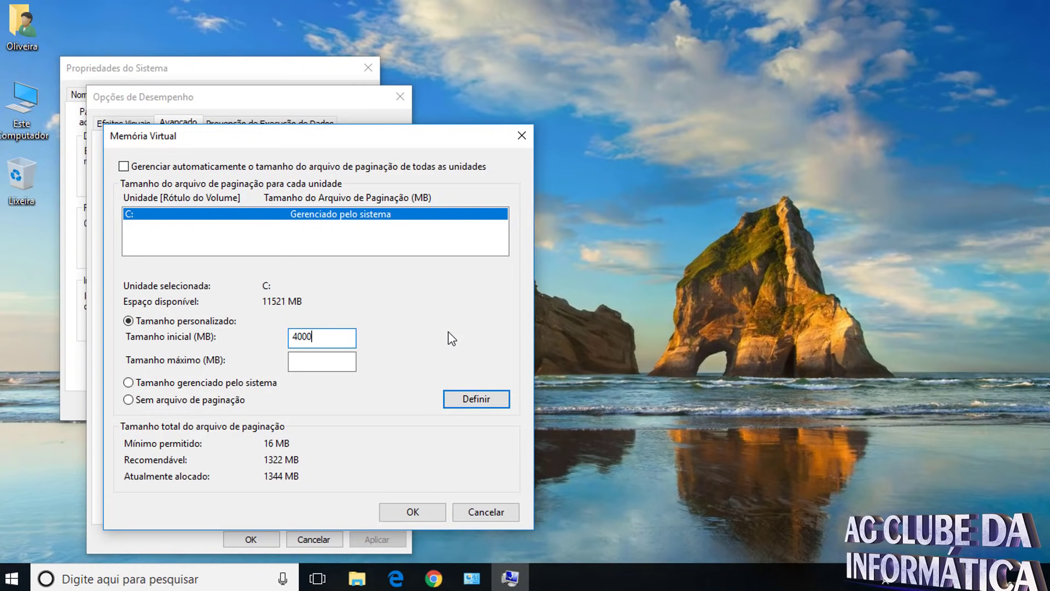
pyautogui.click(329, 358)
pyautogui.write('4000')
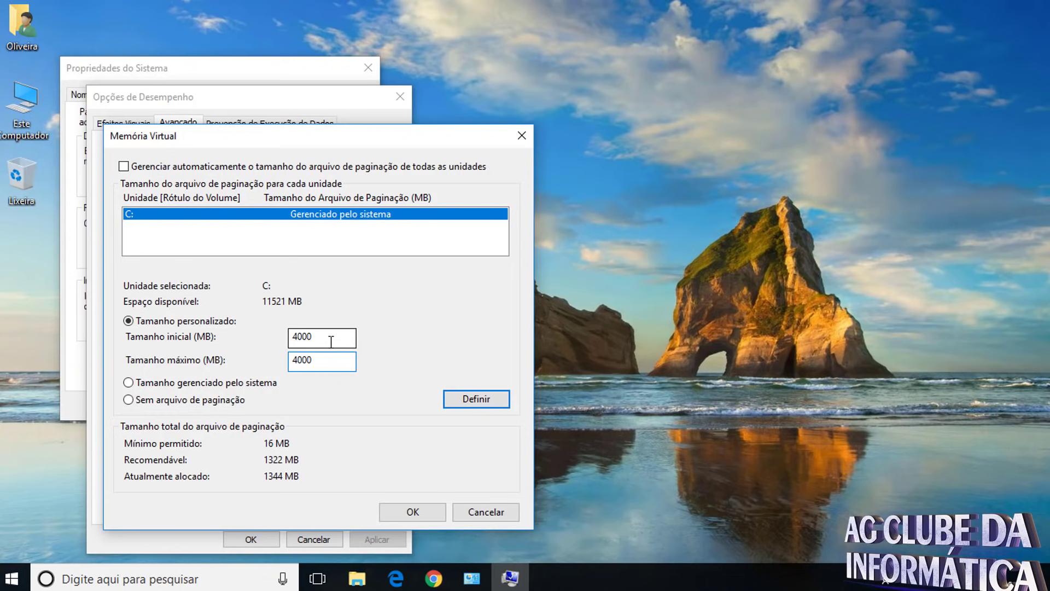
# Step: Change both the initial and maximum custom paging file sizes to 16000 MB
pyautogui.click(330, 340)
pyautogui.moveTo(322, 339); pyautogui.dragTo(290, 338)
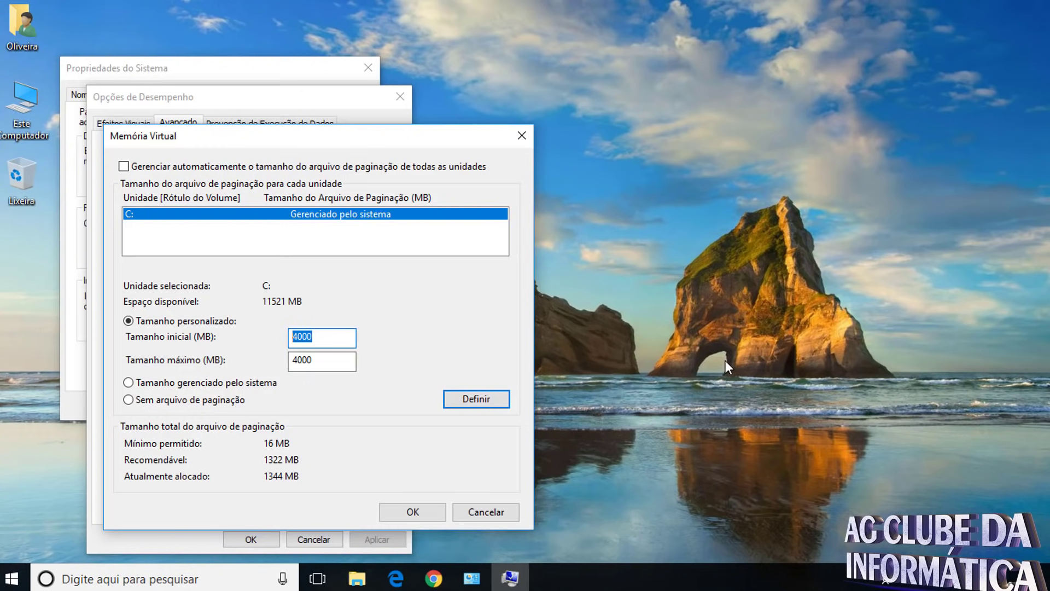
pyautogui.write('16000')
pyautogui.moveTo(321, 361); pyautogui.dragTo(290, 362)
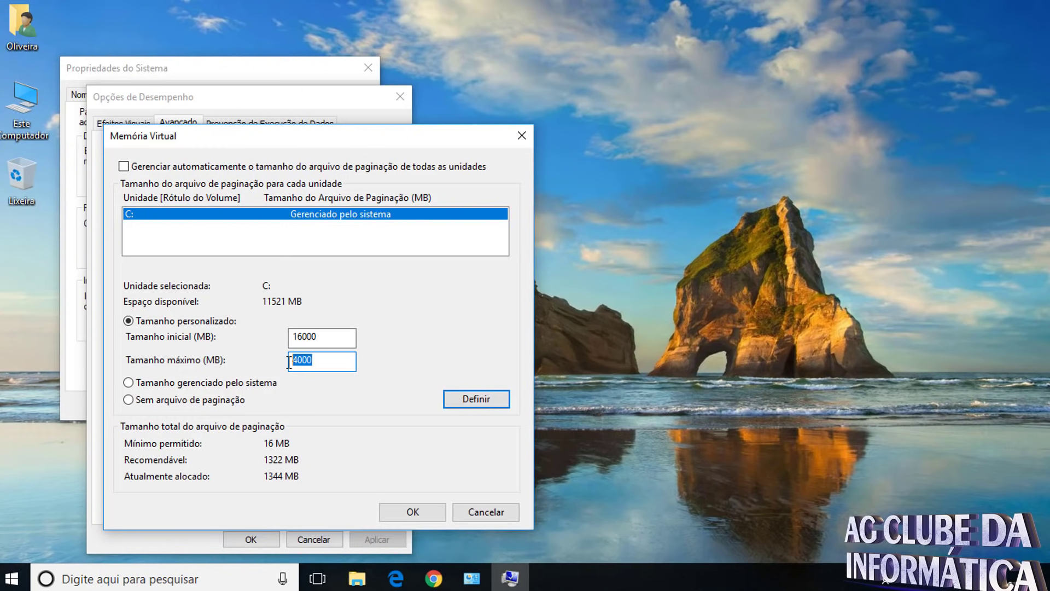
pyautogui.write('16000')
# Step: Change both the initial and maximum custom paging file sizes to 64000 MB
pyautogui.doubleClick(320, 336)
pyautogui.write('6')
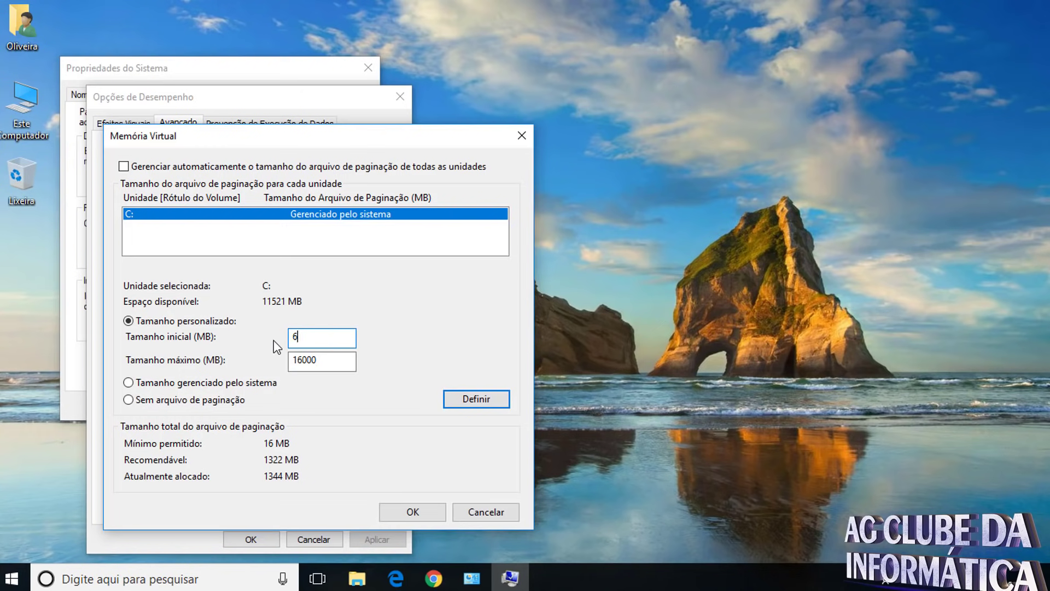
pyautogui.write('4000')
pyautogui.doubleClick(296, 361)
pyautogui.write('64000')
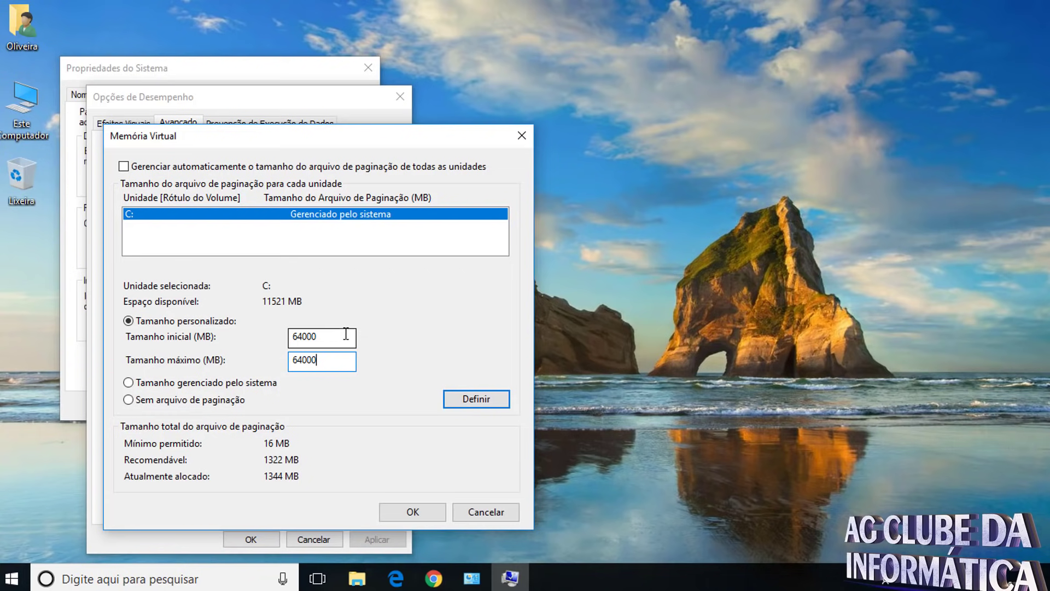
# Step: Set the custom paging file's initial and maximum sizes back to 4000 MB
pyautogui.moveTo(349, 336); pyautogui.dragTo(280, 336)
pyautogui.write('4000')
pyautogui.moveTo(324, 359); pyautogui.dragTo(279, 359)
pyautogui.write('4000')
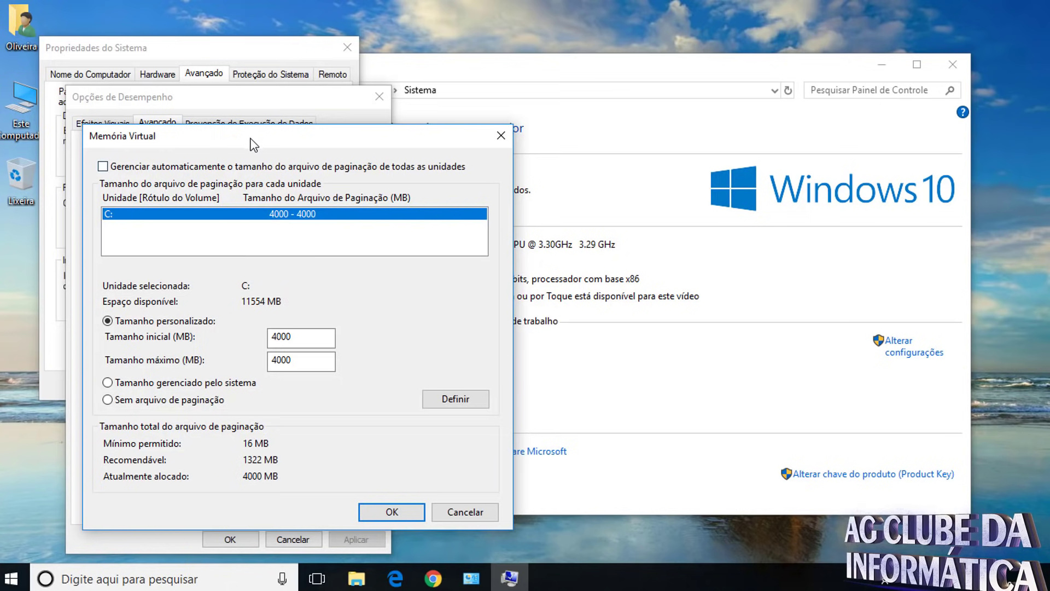
pyautogui.moveTo(257, 137); pyautogui.dragTo(612, 138)
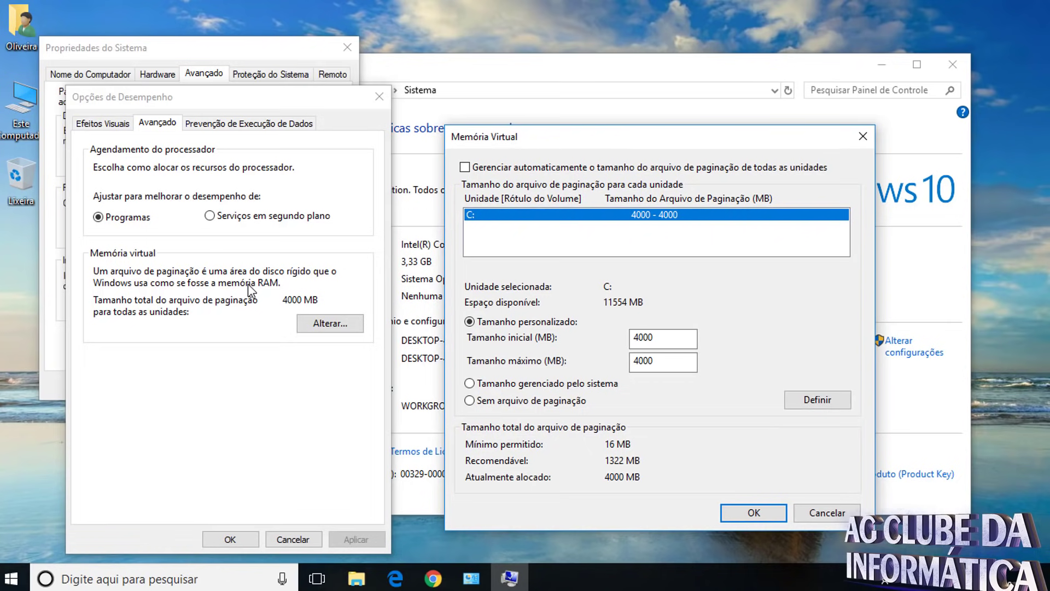
pyautogui.moveTo(618, 141); pyautogui.dragTo(502, 85)
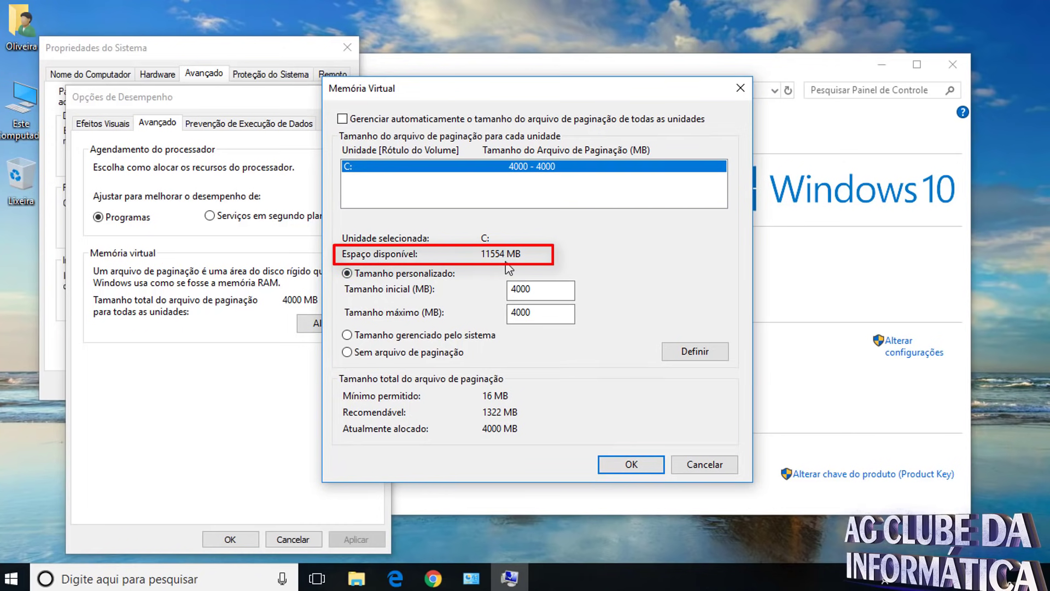
pyautogui.click(544, 291)
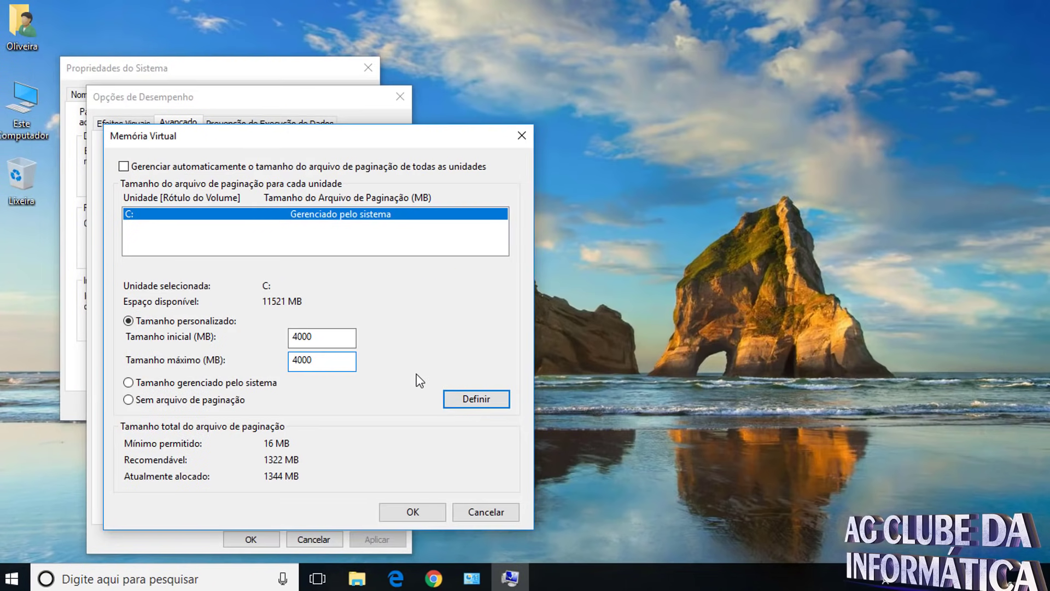
# Step: Assign the custom paging file size to drive C:, confirm the virtual memory settings and dismiss the restart notice
pyautogui.click(461, 400)
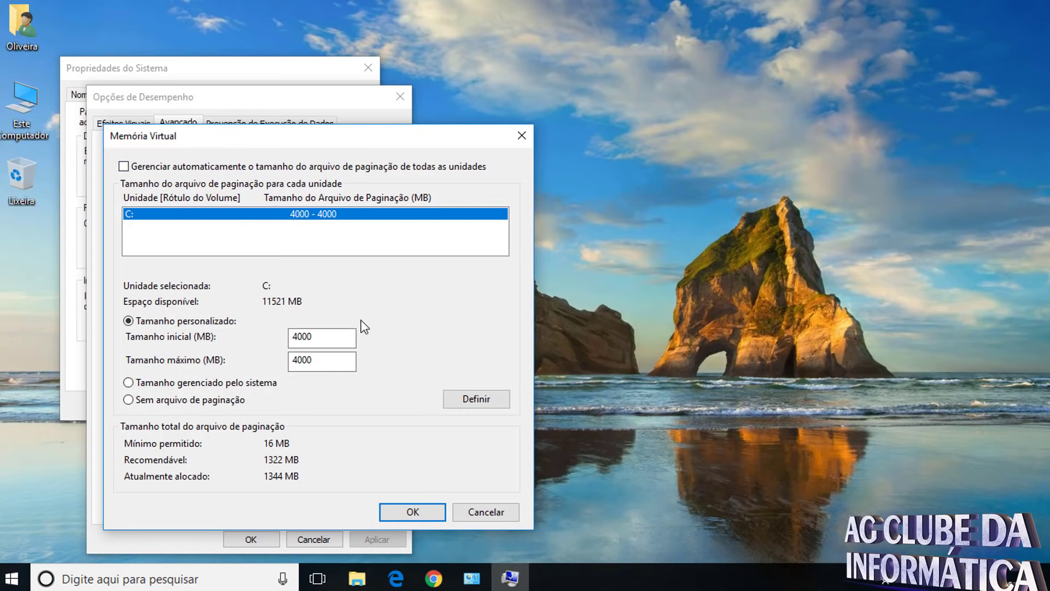
pyautogui.click(410, 512)
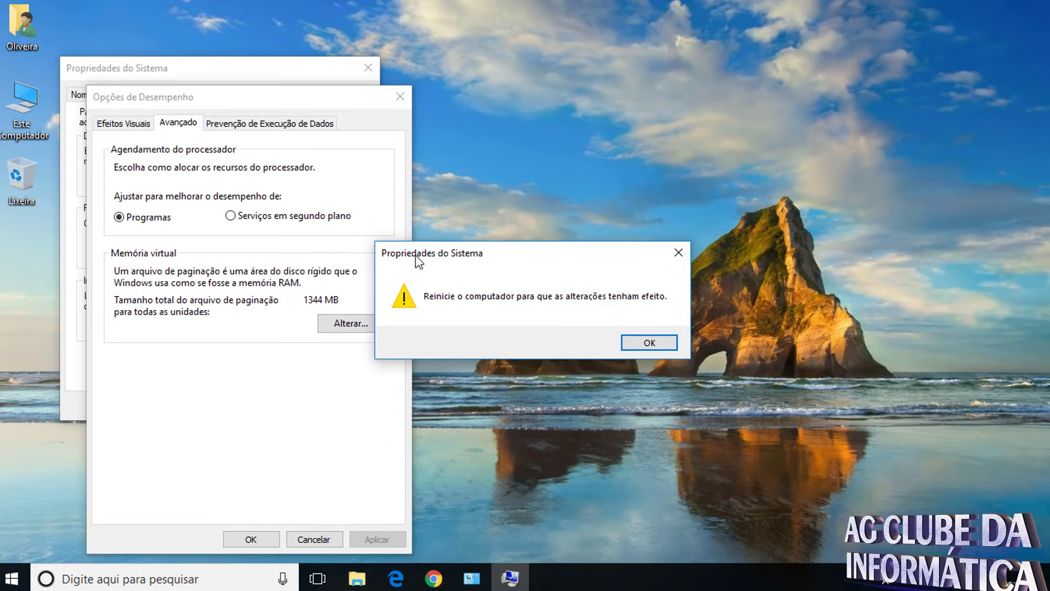
pyautogui.moveTo(457, 251); pyautogui.dragTo(590, 101)
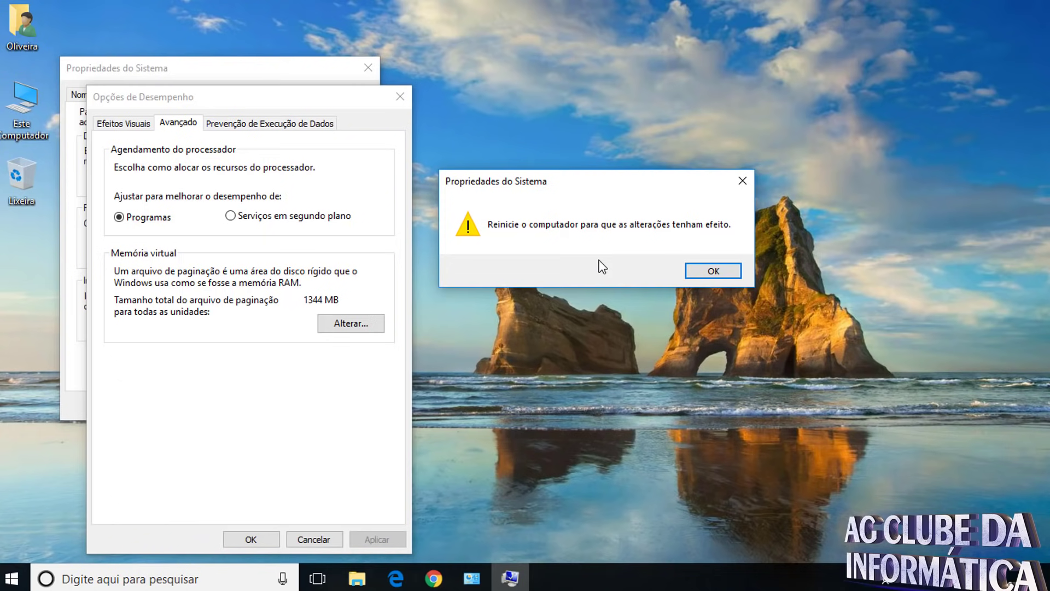
pyautogui.click(711, 272)
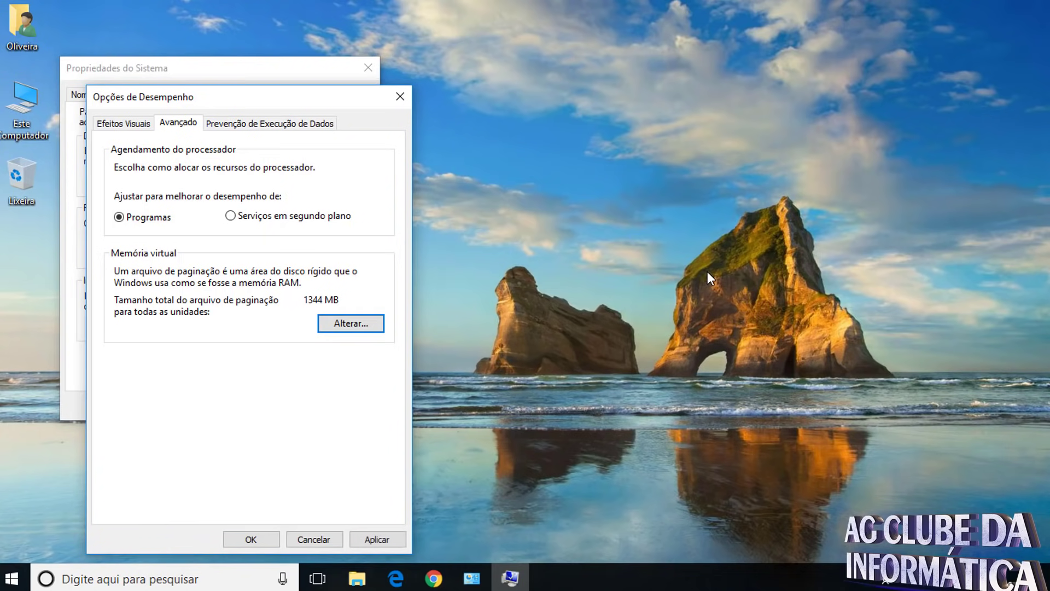
# Step: Apply the performance options, close the system properties and restart the computer immediately
pyautogui.click(383, 540)
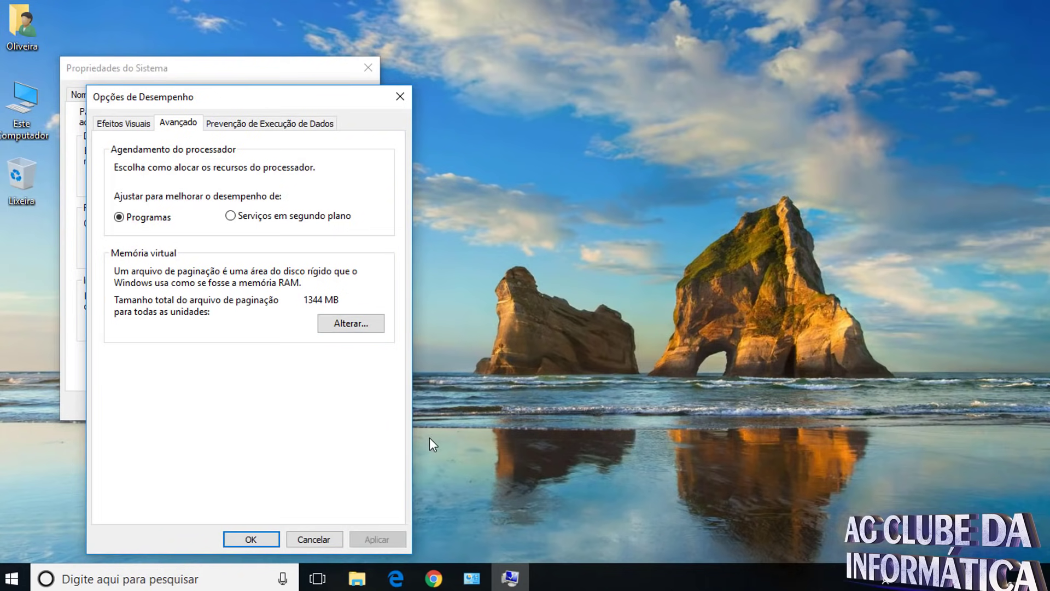
pyautogui.click(252, 540)
pyautogui.click(199, 405)
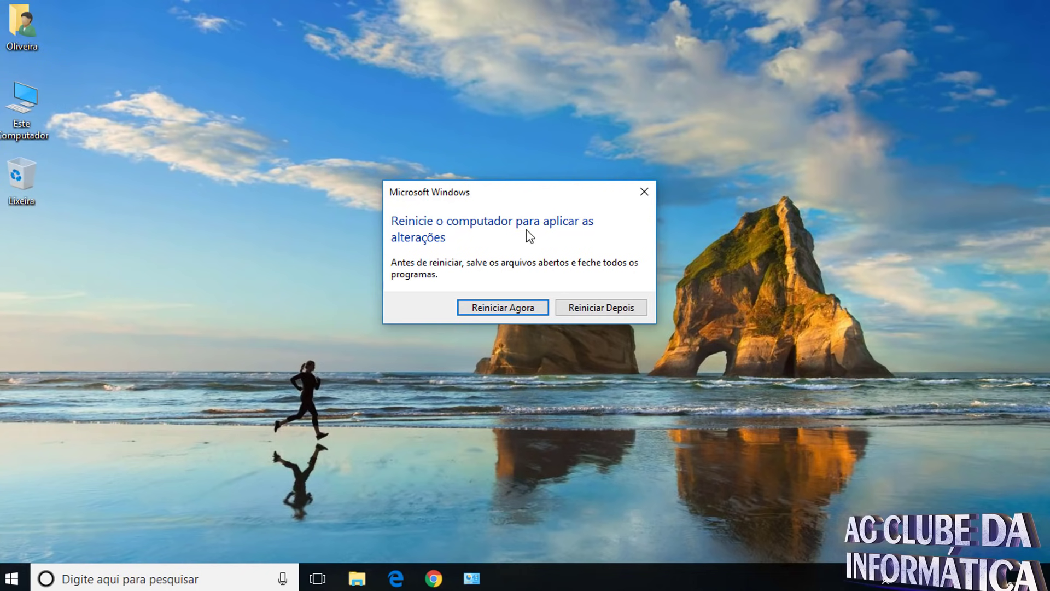
pyautogui.click(513, 308)
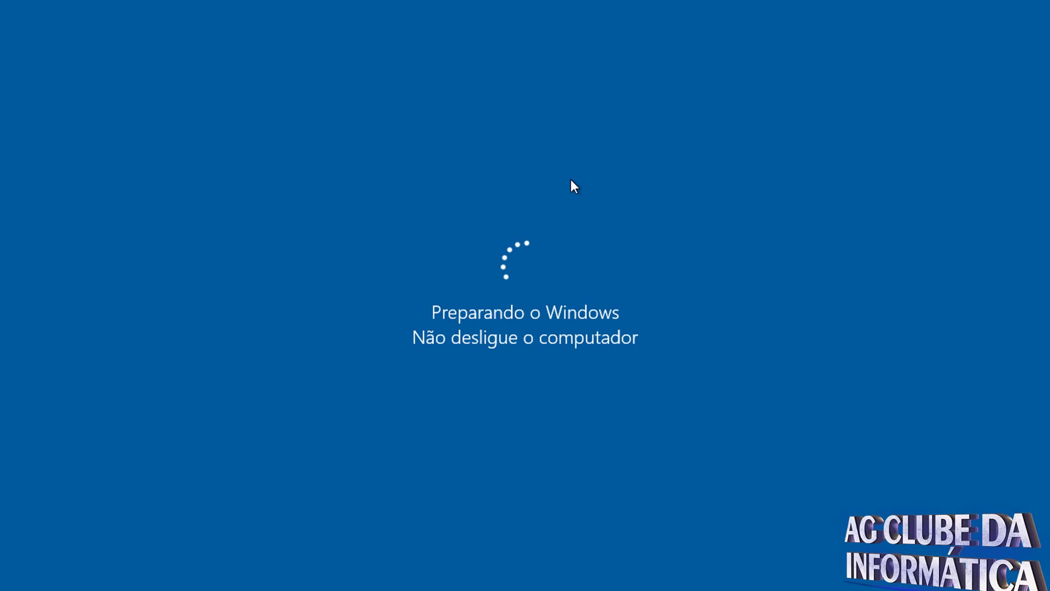